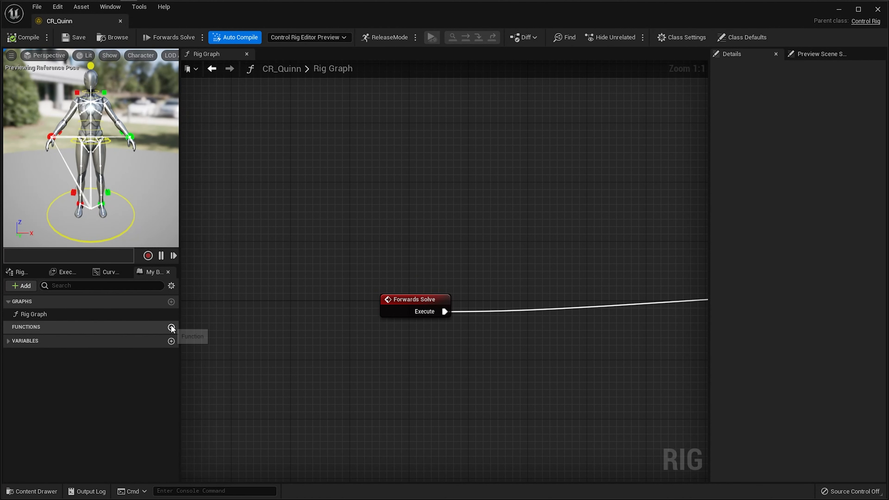
Create a function named myFunction and add Get Transform and Set Transform nodes to its graph.
{"action": "left_click", "coordinate": [171, 327]}
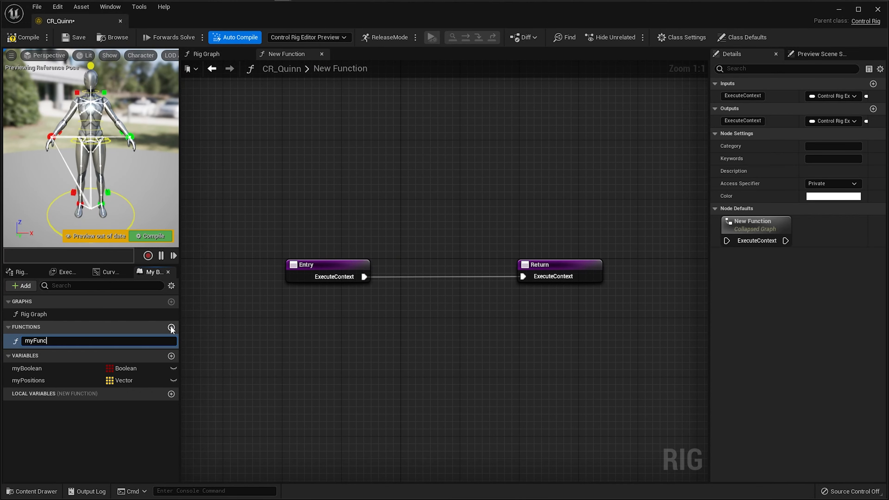
{"action": "key", "text": "Return"}
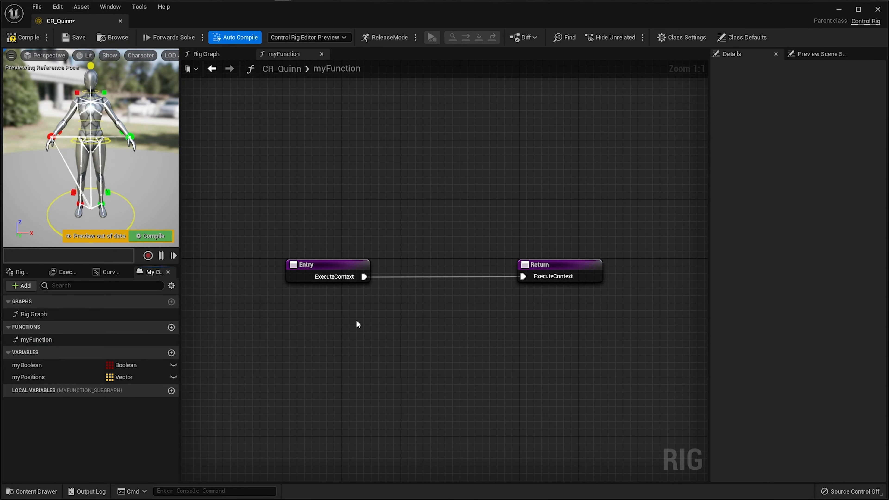
{"action": "right_click", "coordinate": [366, 319]}
{"action": "type", "text": "get tra"}
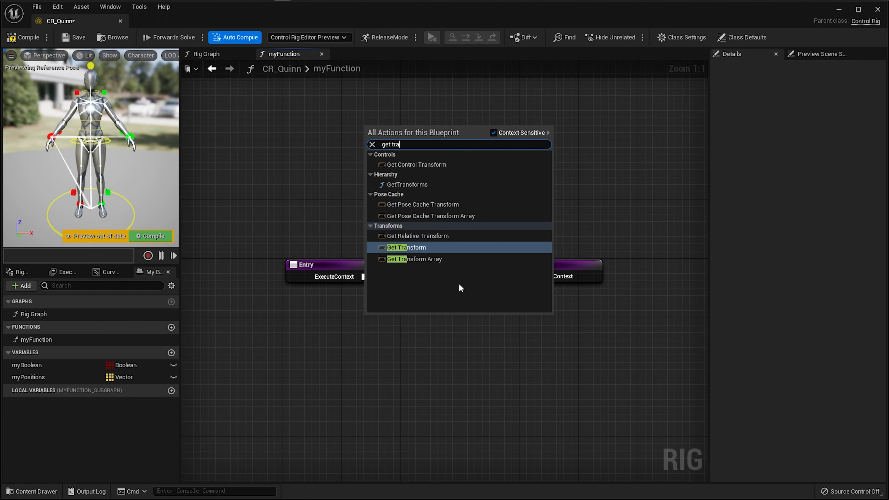
{"action": "left_click", "coordinate": [420, 247]}
{"action": "right_click", "coordinate": [583, 346]}
{"action": "type", "text": "set tran"}
{"action": "left_click", "coordinate": [648, 313]}
Expose Get Transform's Item on the Entry node, and wire its Transform output to Set Transform and the Return node.
{"action": "right_click_drag", "start_coordinate": [372, 332], "coordinate": [386, 291]}
{"action": "left_click_drag", "start_coordinate": [387, 290], "coordinate": [414, 301]}
{"action": "left_click_drag", "start_coordinate": [357, 230], "coordinate": [356, 230]}
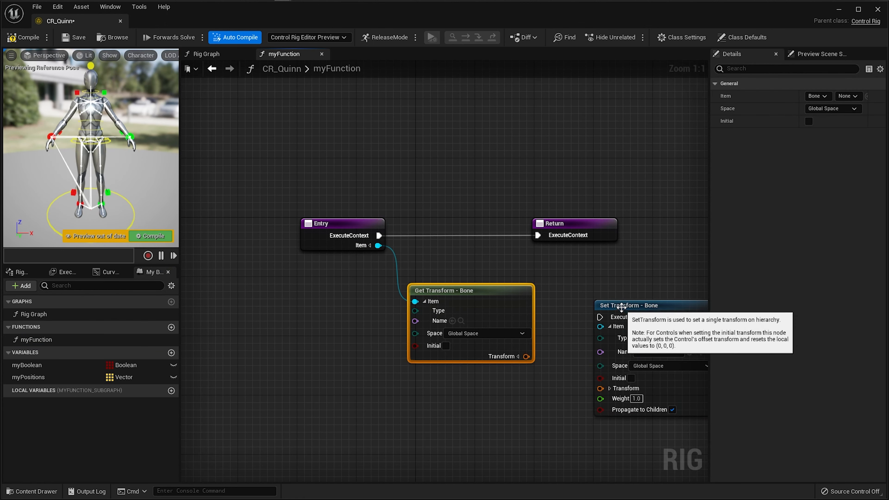
{"action": "left_click_drag", "start_coordinate": [620, 307], "coordinate": [501, 396]}
{"action": "right_click_drag", "start_coordinate": [502, 396], "coordinate": [471, 294]}
{"action": "left_click_drag", "start_coordinate": [502, 257], "coordinate": [497, 255]}
{"action": "right_click_drag", "start_coordinate": [569, 261], "coordinate": [523, 318]}
{"action": "left_click_drag", "start_coordinate": [451, 313], "coordinate": [594, 188]}
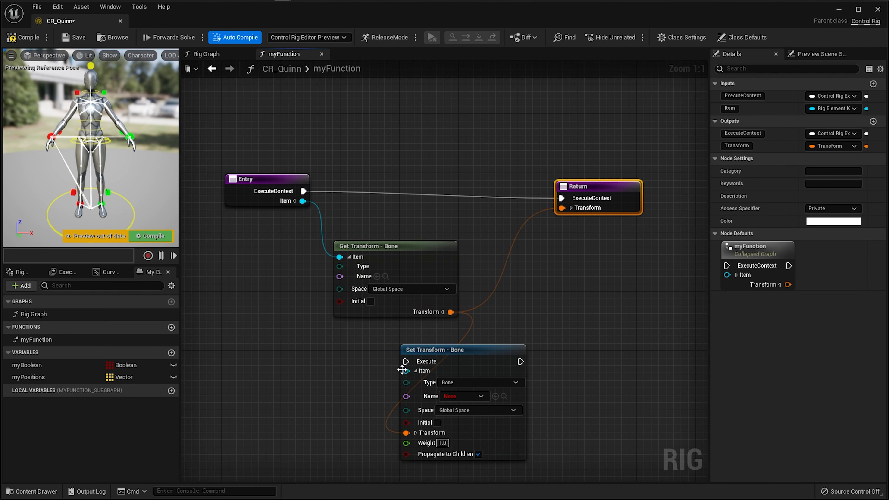
Expose Set Transform's Item as a second Entry input and route the execution from Entry through Set Transform to Return.
{"action": "left_click_drag", "start_coordinate": [290, 182], "coordinate": [288, 182]}
{"action": "left_click_drag", "start_coordinate": [472, 351], "coordinate": [621, 263]}
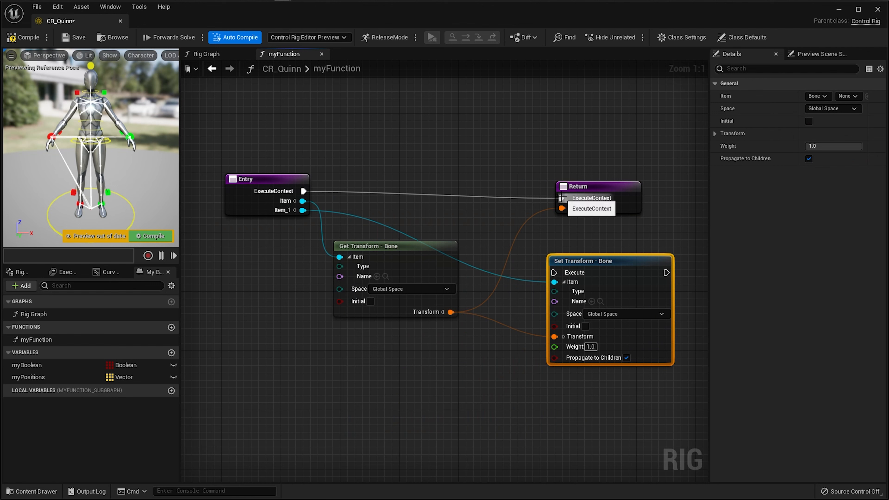
{"action": "left_click_drag", "start_coordinate": [561, 198], "coordinate": [555, 272], "text": "ctrl"}
{"action": "right_click_drag", "start_coordinate": [579, 247], "coordinate": [463, 267]}
{"action": "left_click_drag", "start_coordinate": [550, 294], "coordinate": [577, 173]}
{"action": "right_click_drag", "start_coordinate": [308, 267], "coordinate": [426, 256]}
{"action": "left_click_drag", "start_coordinate": [426, 255], "coordinate": [396, 293]}
{"action": "right_click_drag", "start_coordinate": [374, 258], "coordinate": [350, 280]}
Rename the two item inputs of myFunction to "from item" and "to item".
{"action": "left_click", "coordinate": [248, 211]}
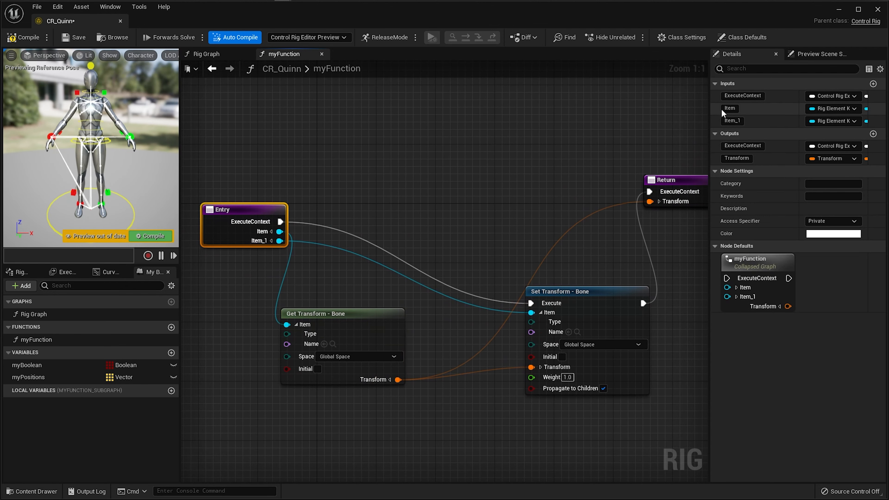
{"action": "left_click", "coordinate": [729, 121]}
{"action": "type", "text": "to i"}
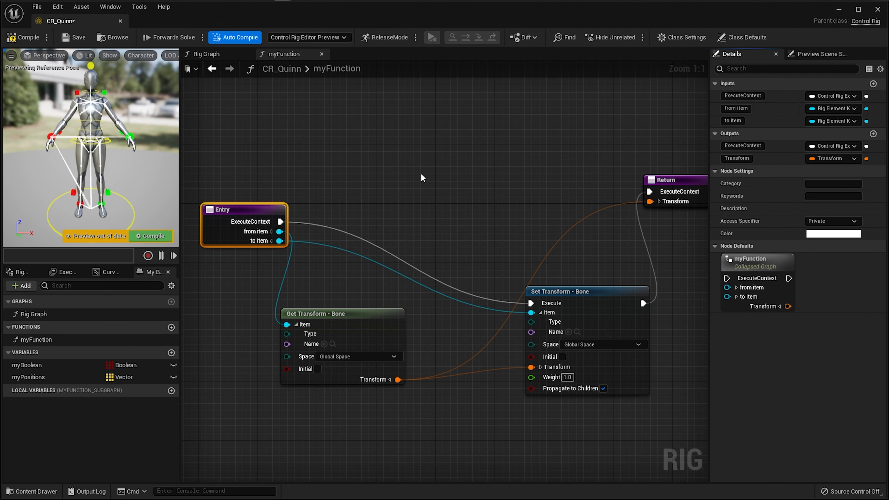
{"action": "left_click", "coordinate": [422, 179]}
{"action": "right_click_drag", "start_coordinate": [422, 179], "coordinate": [403, 180]}
Place a myFunction node in the Rig Graph and connect it to the Forwards Solve execution.
{"action": "left_click", "coordinate": [204, 56]}
{"action": "left_click_drag", "start_coordinate": [49, 340], "coordinate": [595, 256]}
{"action": "right_click_drag", "start_coordinate": [539, 337], "coordinate": [442, 310]}
{"action": "left_click_drag", "start_coordinate": [710, 284], "coordinate": [474, 268]}
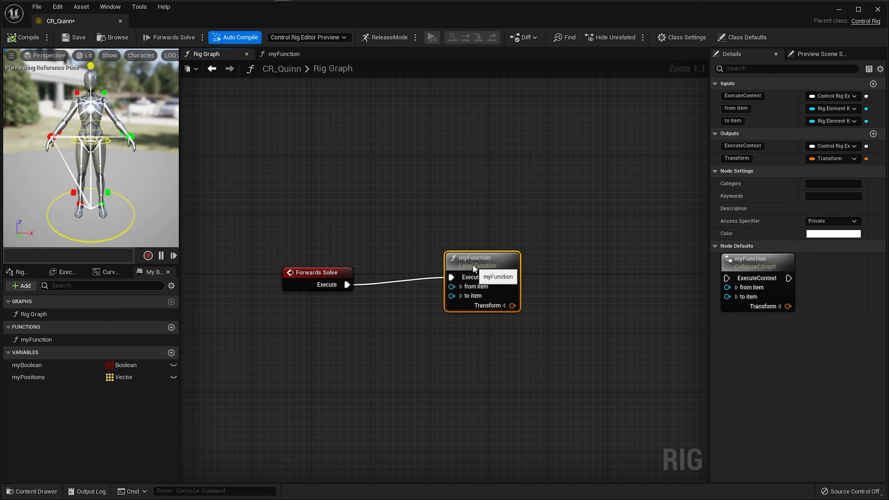
Expand both item inputs of the myFunction node and set its from item to the pelvis_ctrl control.
{"action": "left_click", "coordinate": [461, 296]}
{"action": "left_click", "coordinate": [461, 287]}
{"action": "right_click_drag", "start_coordinate": [111, 162], "coordinate": [147, 165], "text": "alt"}
{"action": "left_click", "coordinate": [147, 136]}
{"action": "left_click", "coordinate": [541, 312]}
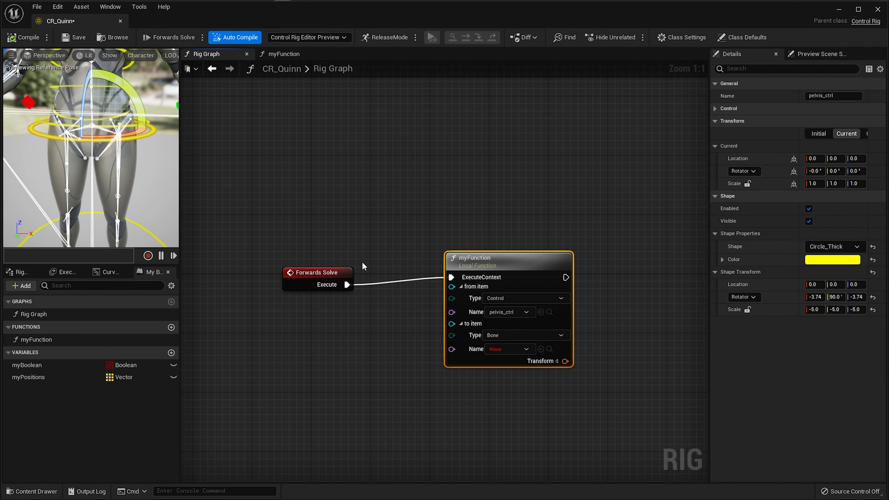
{"action": "left_click", "coordinate": [363, 266]}
{"action": "left_click_drag", "start_coordinate": [144, 158], "coordinate": [130, 168], "text": "alt"}
{"action": "key", "text": "q"}
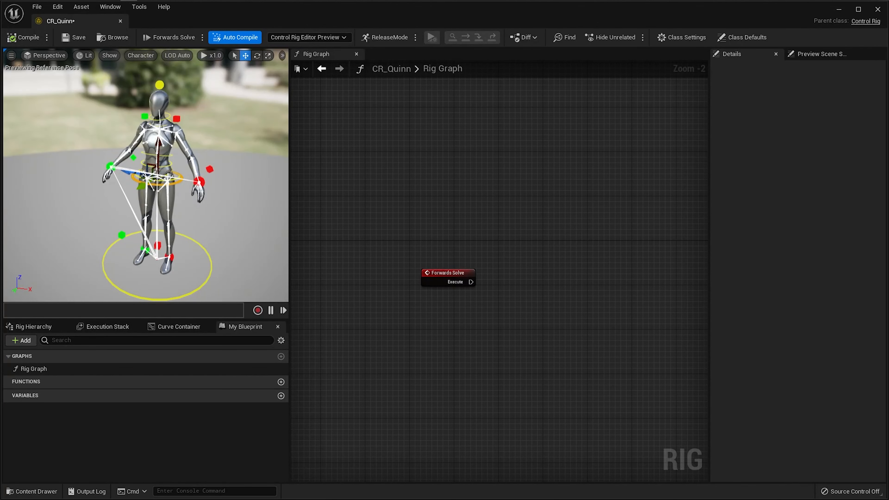
Add an Item Name Search node above Forwards Solve and set its type to search to Control.
{"action": "right_click", "coordinate": [522, 228]}
{"action": "type", "text": "item name"}
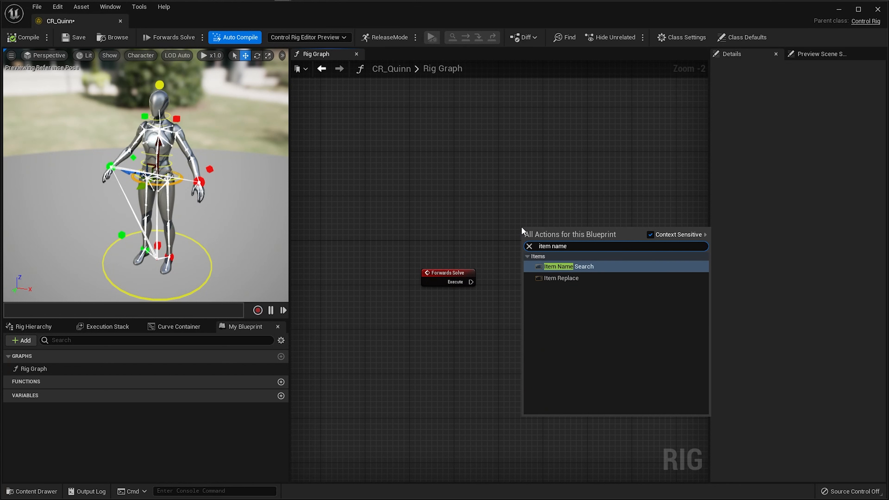
{"action": "key", "text": "Return"}
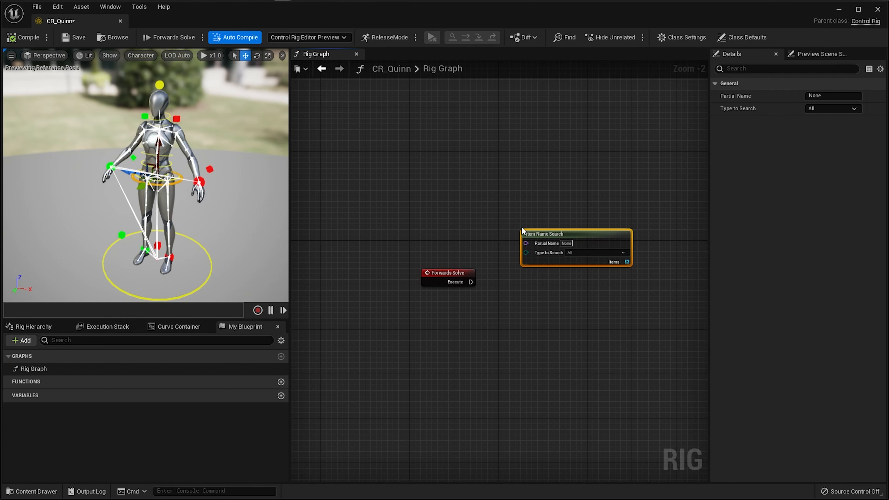
{"action": "left_click_drag", "start_coordinate": [575, 237], "coordinate": [487, 205]}
{"action": "left_click", "coordinate": [493, 219]}
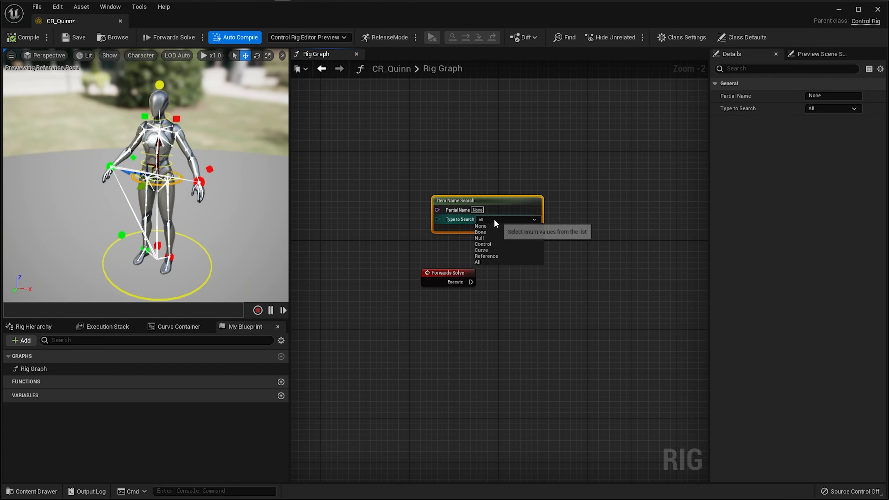
{"action": "left_click", "coordinate": [488, 245]}
{"action": "right_click_drag", "start_coordinate": [548, 238], "coordinate": [466, 264]}
{"action": "left_click", "coordinate": [466, 265]}
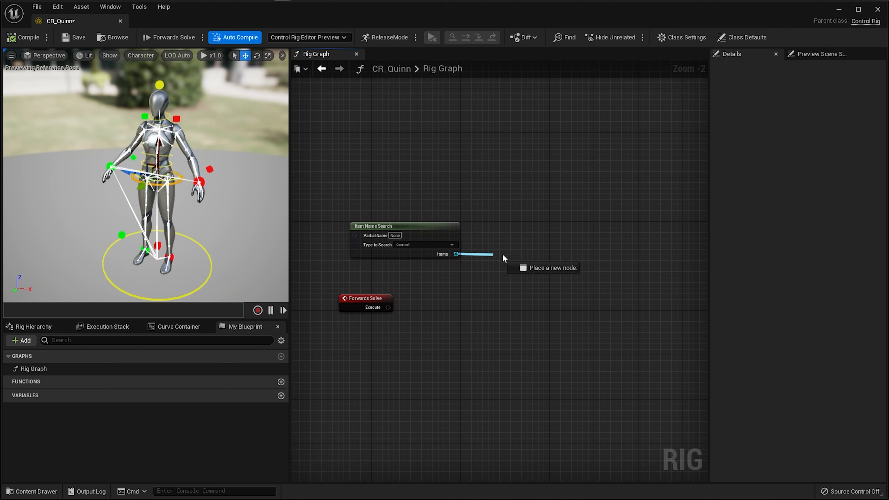
Add a For Each node fed by the search node's Items and executed from Forwards Solve.
{"action": "left_click_drag", "start_coordinate": [502, 253], "coordinate": [389, 308]}
{"action": "type", "text": "for each"}
{"action": "key", "text": "Return"}
{"action": "scroll", "coordinate": [497, 323], "scroll_direction": "up", "scroll_amount": 2}
Add a Set Control Color node executed by the For Each loop, with its Control input taken from the element's Name.
{"action": "right_click", "coordinate": [561, 303]}
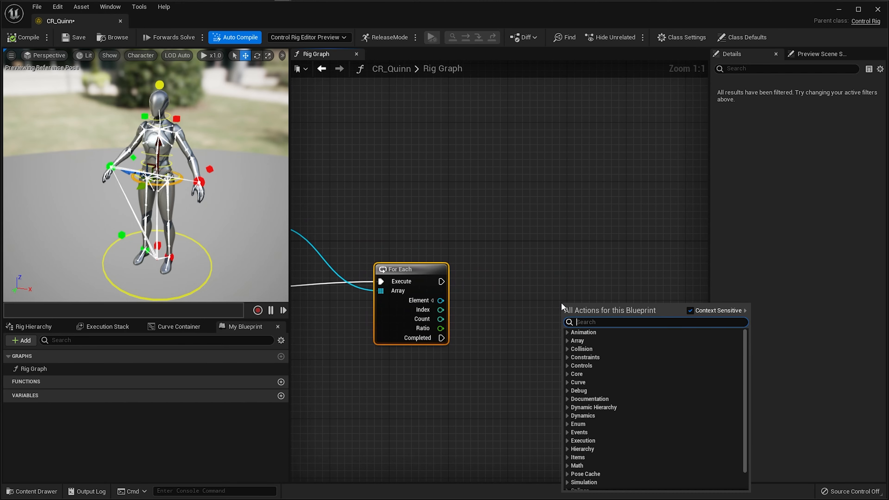
{"action": "type", "text": "set control col"}
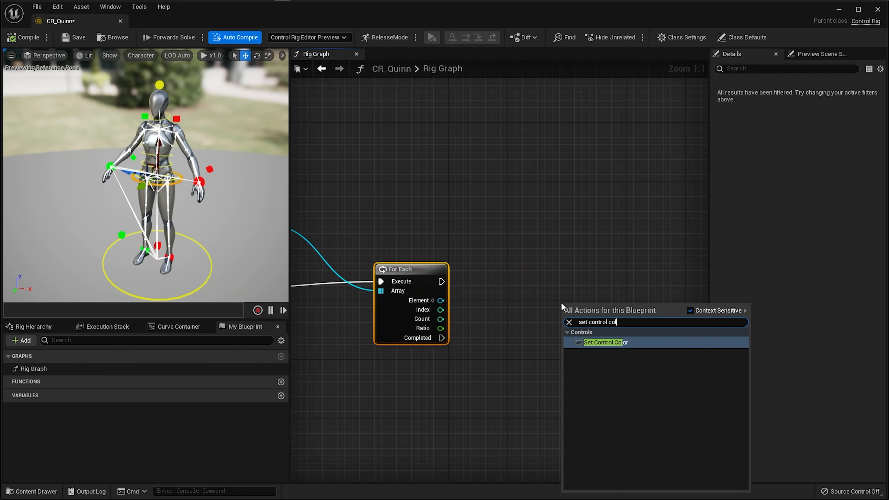
{"action": "key", "text": "Return"}
{"action": "left_click_drag", "start_coordinate": [623, 311], "coordinate": [599, 280]}
{"action": "left_click_drag", "start_coordinate": [545, 288], "coordinate": [440, 282]}
{"action": "left_click", "coordinate": [432, 300]}
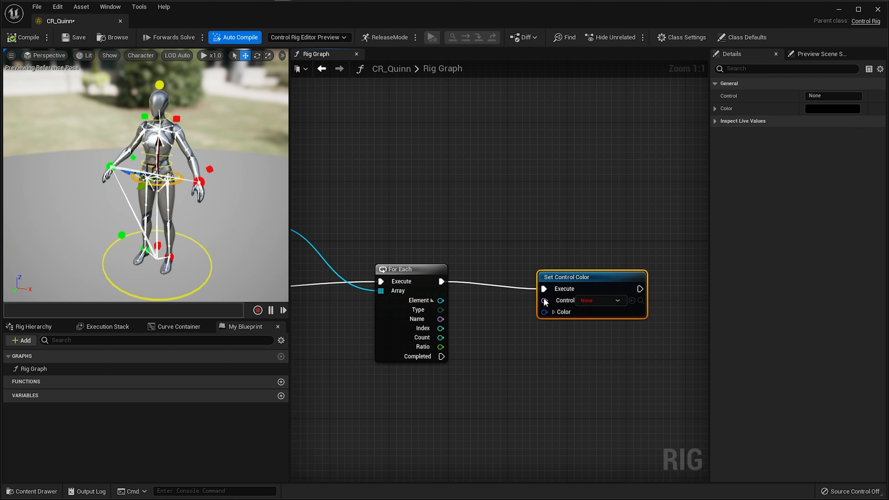
{"action": "left_click_drag", "start_coordinate": [545, 301], "coordinate": [440, 319]}
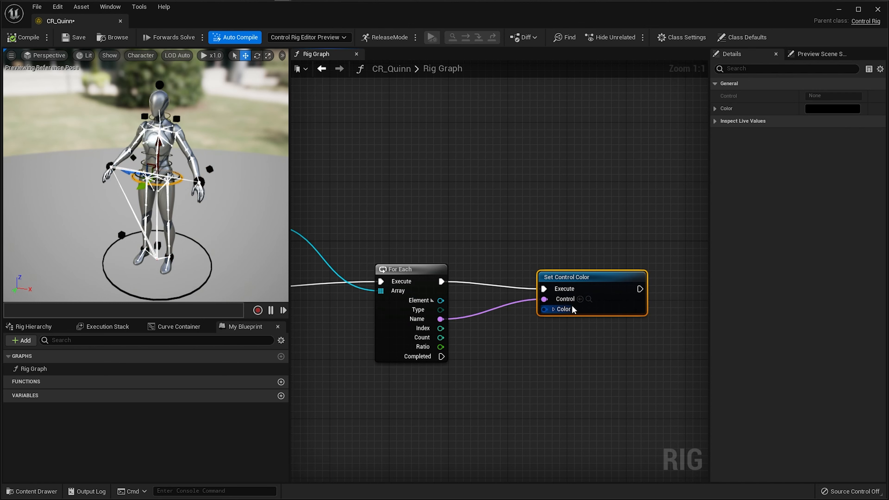
Try green as the control color by setting G to 1 on the Set Control Color node.
{"action": "left_click", "coordinate": [553, 309]}
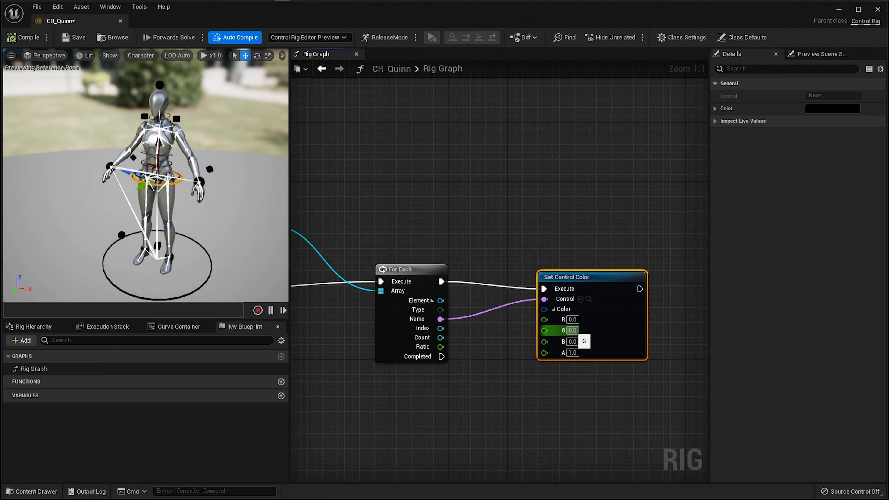
{"action": "left_click", "coordinate": [572, 331]}
{"action": "type", "text": "1"}
{"action": "key", "text": "Return"}
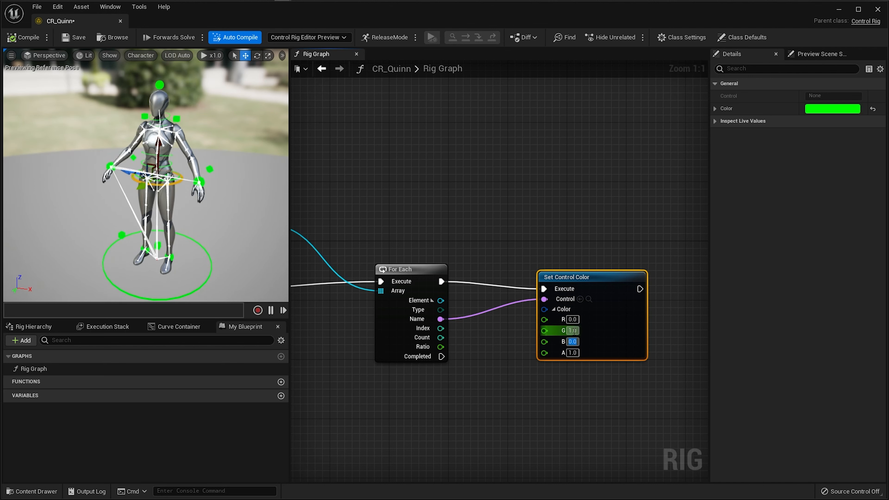
Make the control color red by setting G to 0 and R to 1.
{"action": "type", "text": "0"}
{"action": "key", "text": "Return"}
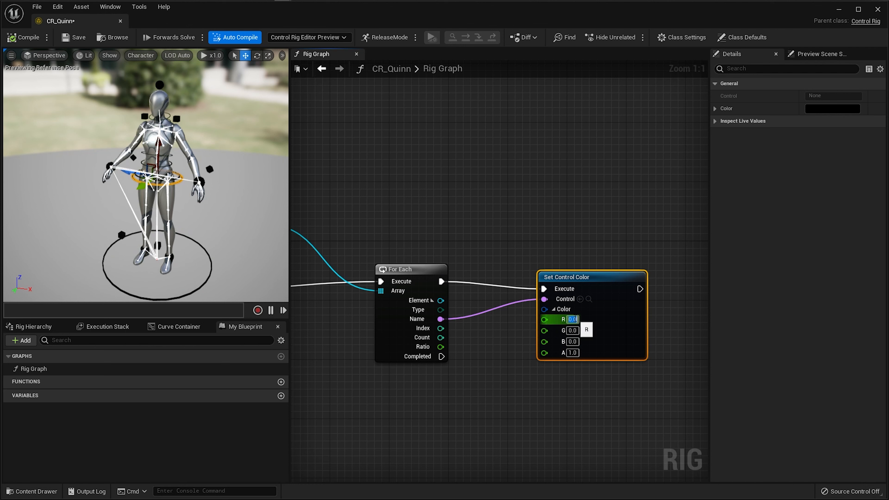
{"action": "type", "text": "1"}
{"action": "key", "text": "Return"}
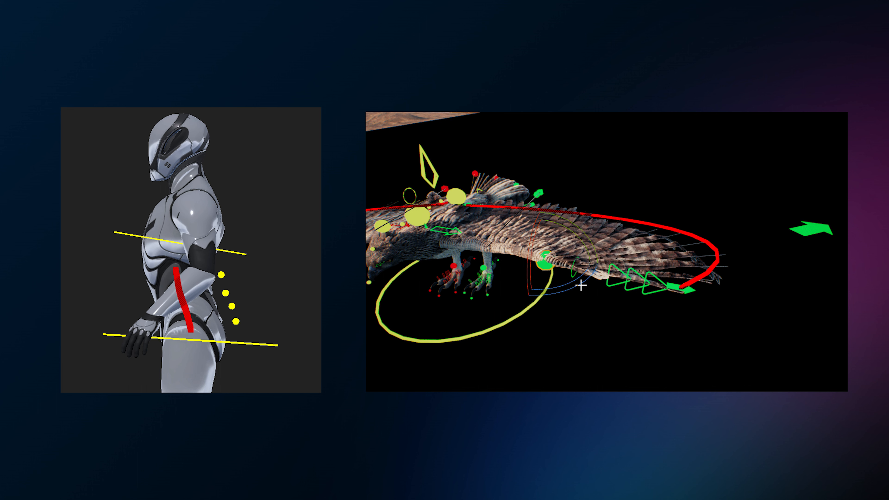
Add a Spline From Points node to the Rig Graph, placed beside Forwards Solve.
{"action": "right_click", "coordinate": [505, 247]}
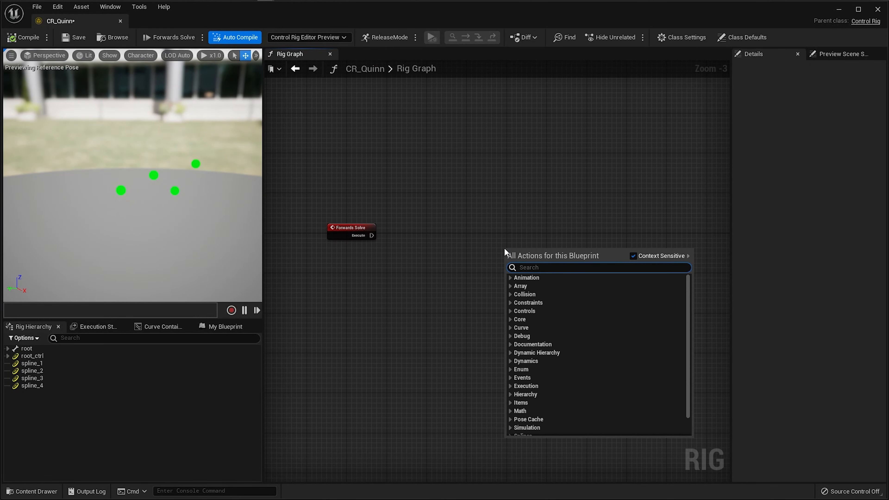
{"action": "type", "text": "s"}
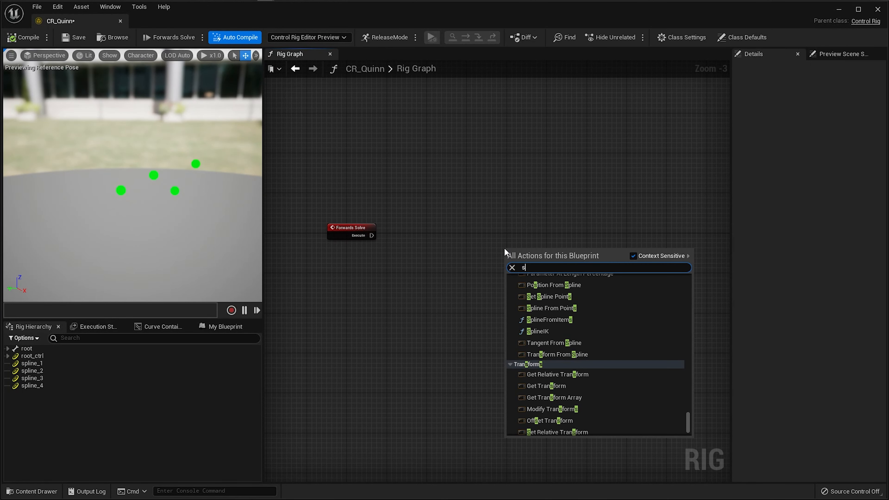
{"action": "type", "text": "plines"}
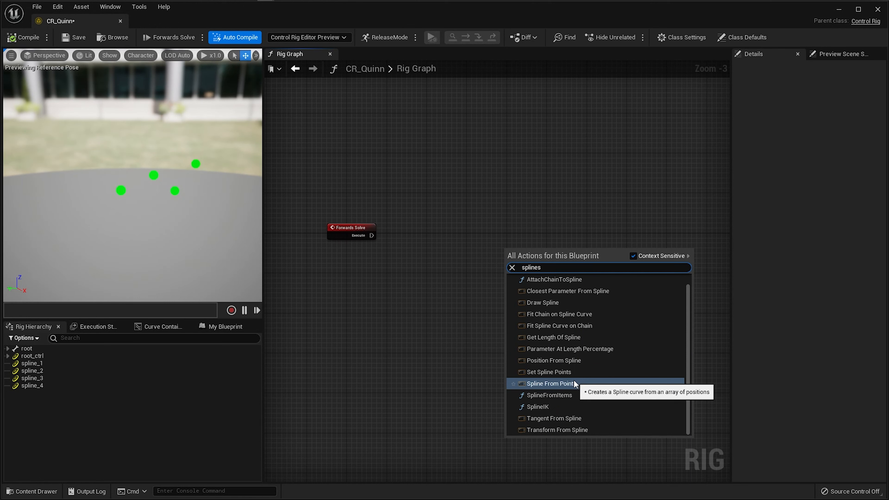
{"action": "left_click", "coordinate": [575, 384]}
{"action": "left_click_drag", "start_coordinate": [572, 240], "coordinate": [573, 241]}
{"action": "left_click_drag", "start_coordinate": [571, 253], "coordinate": [597, 227]}
{"action": "left_click", "coordinate": [508, 256]}
Add Get Transform nodes for the controls spline_1 through spline_4 and space them out vertically in the graph.
{"action": "left_click", "coordinate": [112, 364]}
{"action": "left_click", "coordinate": [86, 386], "text": "shift"}
{"action": "left_click_drag", "start_coordinate": [87, 386], "coordinate": [422, 302]}
{"action": "left_click", "coordinate": [448, 321]}
{"action": "left_click", "coordinate": [558, 358]}
{"action": "right_click_drag", "start_coordinate": [557, 358], "coordinate": [590, 227]}
{"action": "left_click_drag", "start_coordinate": [498, 337], "coordinate": [494, 424]}
{"action": "left_click_drag", "start_coordinate": [493, 296], "coordinate": [490, 332]}
{"action": "left_click_drag", "start_coordinate": [499, 175], "coordinate": [500, 106]}
{"action": "right_click_drag", "start_coordinate": [566, 173], "coordinate": [487, 304]}
Add four point entries to Spline From Points and connect the spline_1 Translation to point 0.
{"action": "scroll", "coordinate": [482, 281], "scroll_direction": "up", "scroll_amount": 2}
{"action": "left_click", "coordinate": [442, 289]}
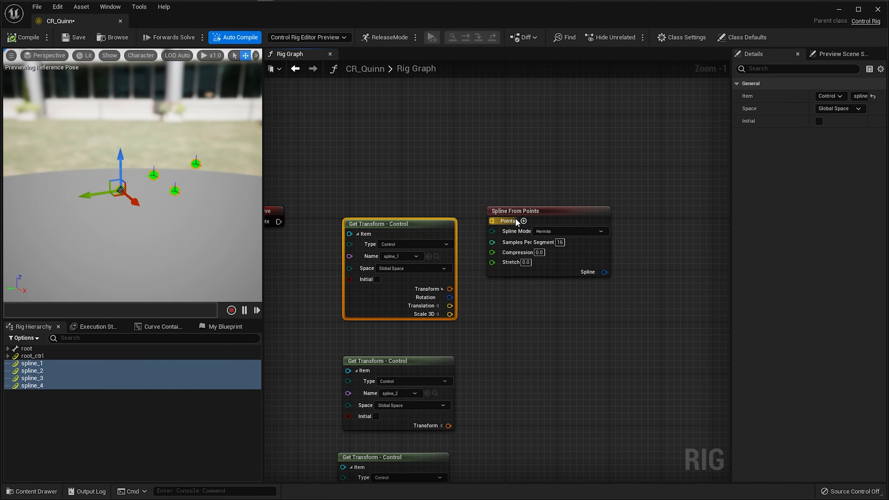
{"action": "left_click_drag", "start_coordinate": [524, 213], "coordinate": [567, 198]}
{"action": "left_click", "coordinate": [570, 208]}
{"action": "left_click", "coordinate": [570, 208]}
{"action": "left_click", "coordinate": [569, 208]}
{"action": "left_click", "coordinate": [570, 208]}
{"action": "left_click_drag", "start_coordinate": [450, 306], "coordinate": [538, 217]}
Connect the Translations of spline_2, spline_3 and spline_4 to points 1, 2 and 3 of Spline From Points.
{"action": "right_click_drag", "start_coordinate": [496, 413], "coordinate": [490, 307]}
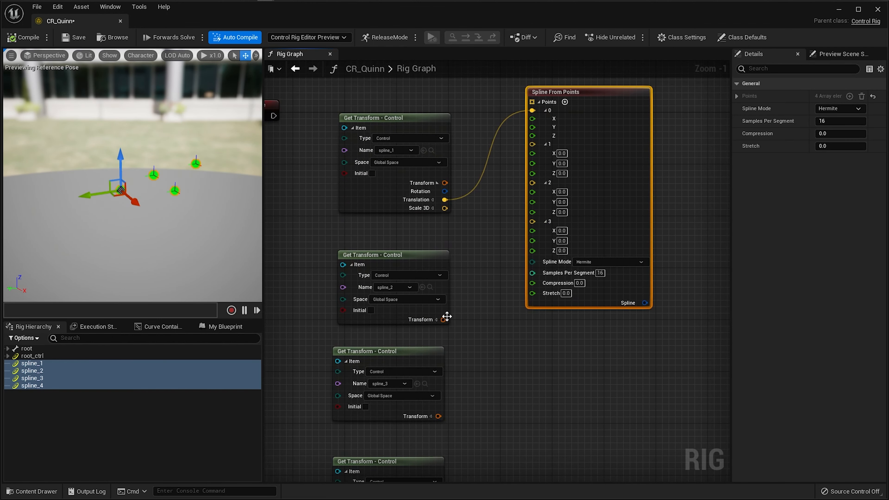
{"action": "left_click", "coordinate": [435, 319]}
{"action": "left_click_drag", "start_coordinate": [443, 337], "coordinate": [531, 148]}
{"action": "right_click_drag", "start_coordinate": [473, 386], "coordinate": [500, 285]}
{"action": "left_click", "coordinate": [456, 315]}
{"action": "left_click_drag", "start_coordinate": [465, 331], "coordinate": [561, 93]}
{"action": "right_click_drag", "start_coordinate": [490, 389], "coordinate": [487, 331]}
{"action": "left_click", "coordinate": [453, 384]}
{"action": "left_click_drag", "start_coordinate": [461, 401], "coordinate": [560, 183]}
Add a Draw Spline node fed by the Spline output and connect its execution to Forwards Solve.
{"action": "right_click_drag", "start_coordinate": [527, 143], "coordinate": [410, 238]}
{"action": "type", "text": "draw"}
{"action": "mouse_move", "coordinate": [549, 352]}
{"action": "left_mouse_down"}
{"action": "mouse_move", "coordinate": [630, 276]}
{"action": "mouse_move", "coordinate": [656, 201]}
{"action": "left_mouse_up"}
{"action": "key", "text": "Return"}
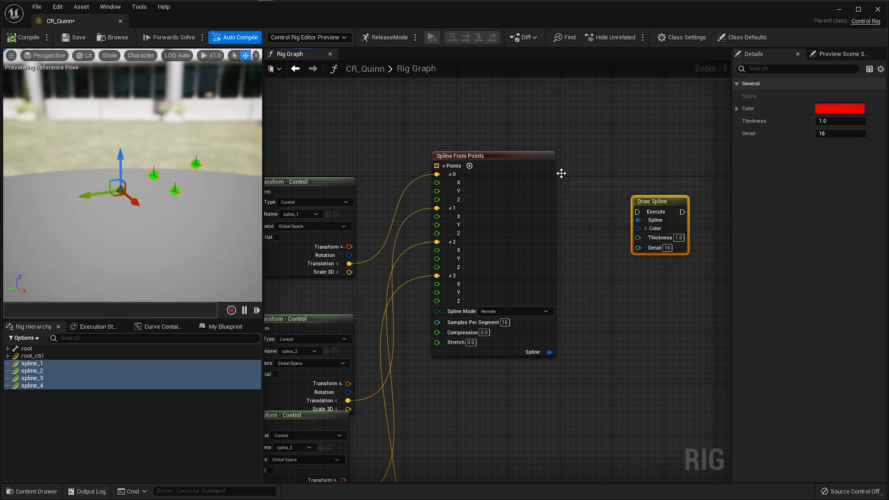
{"action": "right_click_drag", "start_coordinate": [562, 173], "coordinate": [675, 206]}
{"action": "left_click_drag", "start_coordinate": [296, 214], "coordinate": [654, 248]}
Raise the spline_2 control in the viewport to reshape the drawn spline.
{"action": "left_click_drag", "start_coordinate": [207, 234], "coordinate": [171, 194], "text": "alt"}
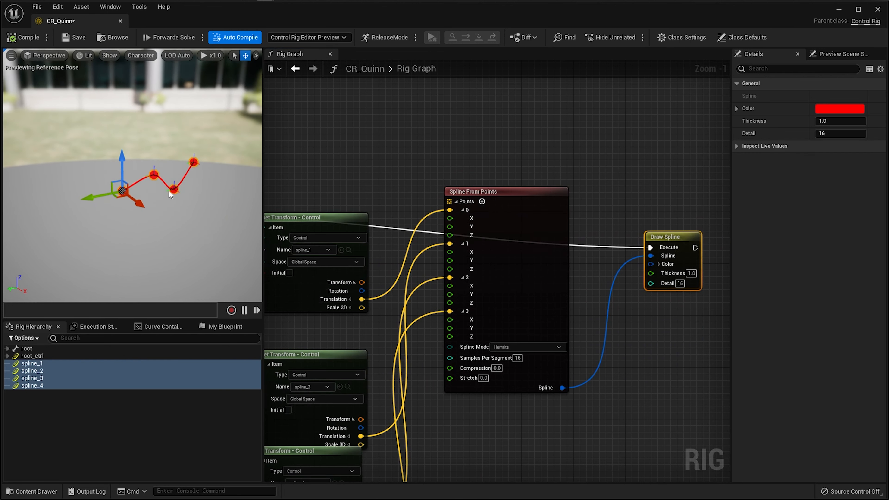
{"action": "left_click", "coordinate": [154, 175]}
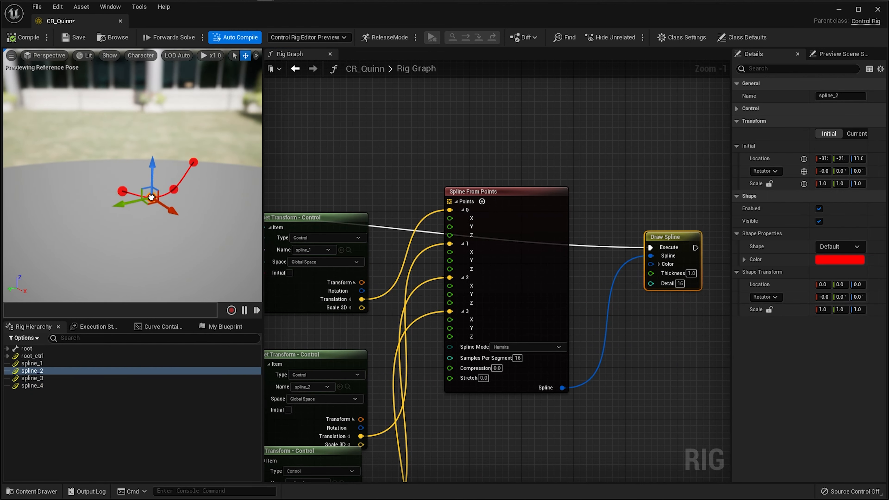
Make the drawn spline blue by setting Draw Spline's color to R 0 and B 1.
{"action": "left_click", "coordinate": [659, 264]}
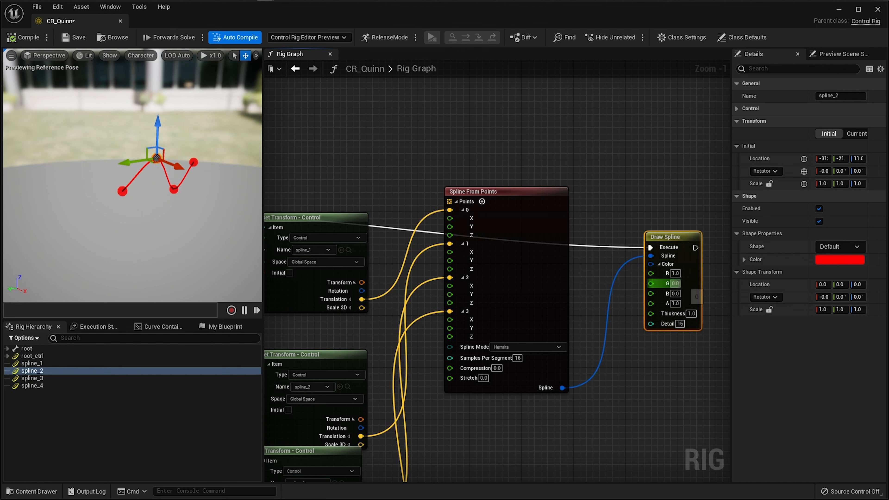
{"action": "left_click", "coordinate": [675, 293]}
{"action": "type", "text": "1"}
{"action": "key", "text": "Return"}
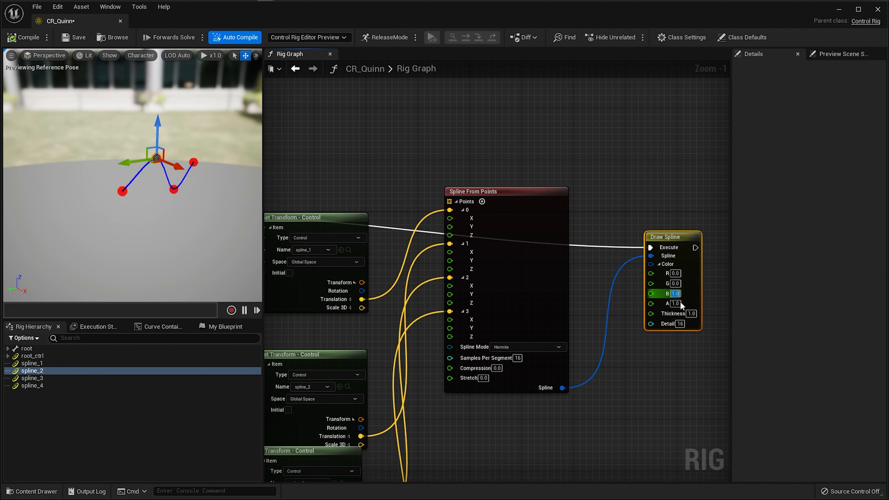
Move the spline_3 control in the viewport to reshape the spline, and clear the selection.
{"action": "left_click", "coordinate": [227, 168]}
{"action": "left_click", "coordinate": [173, 193]}
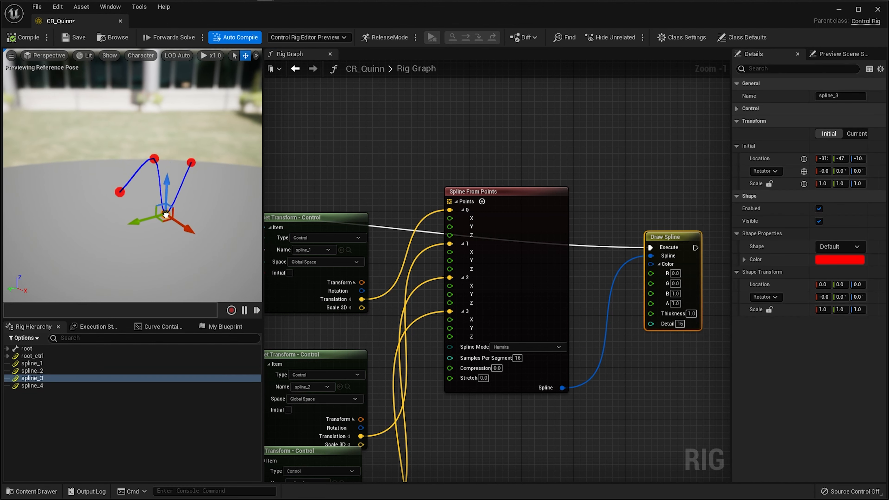
{"action": "left_click", "coordinate": [192, 163]}
{"action": "left_click", "coordinate": [200, 162]}
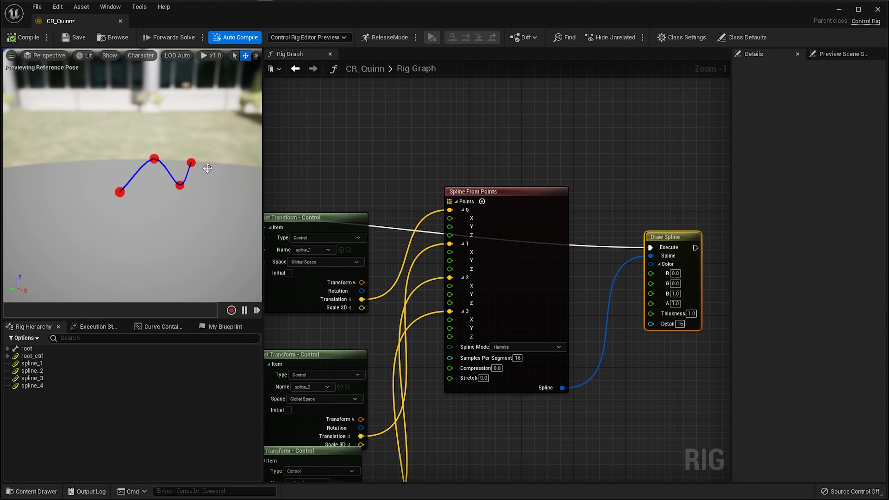
Move the spline_4 and spline_1 controls in the viewport to reshape the drawn spline.
{"action": "left_click", "coordinate": [193, 164]}
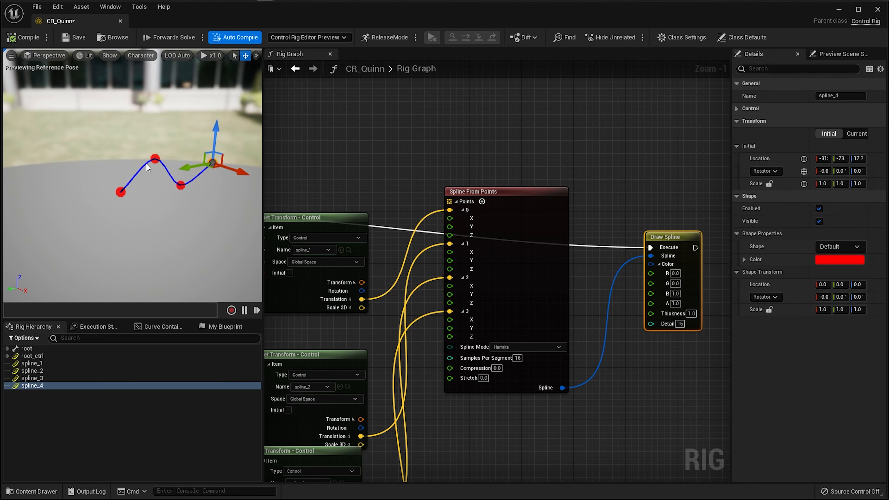
{"action": "left_click_drag", "start_coordinate": [121, 194], "coordinate": [123, 204]}
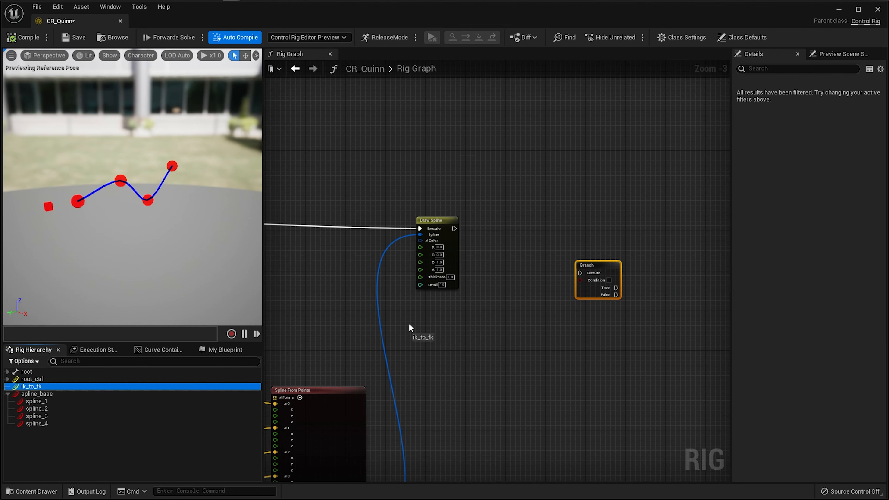
Connect Draw Spline's execution to the Branch node and add a Switch Parent node on the Branch's True output.
{"action": "left_click_drag", "start_coordinate": [580, 273], "coordinate": [456, 228]}
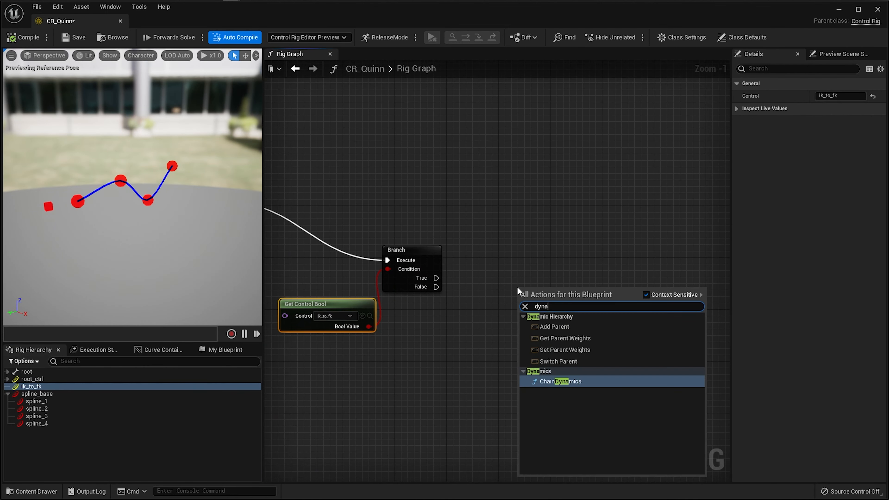
{"action": "left_click", "coordinate": [592, 323]}
{"action": "left_click_drag", "start_coordinate": [594, 310], "coordinate": [625, 173]}
{"action": "left_click_drag", "start_coordinate": [556, 163], "coordinate": [436, 278]}
{"action": "right_click_drag", "start_coordinate": [643, 167], "coordinate": [478, 252]}
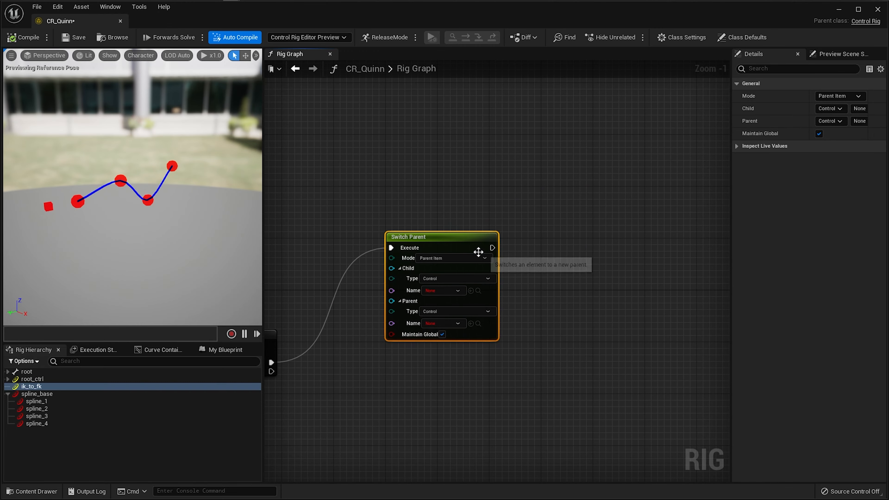
Duplicate the Switch Parent node into two rows of two and connect the Branch's False output to the lower row.
{"action": "key", "text": "ctrl+d"}
{"action": "right_click_drag", "start_coordinate": [714, 258], "coordinate": [558, 268]}
{"action": "key", "text": "ctrl+d"}
{"action": "scroll", "coordinate": [565, 243], "scroll_direction": "down", "scroll_amount": 4}
{"action": "left_click_drag", "start_coordinate": [630, 206], "coordinate": [455, 273]}
{"action": "key", "text": "ctrl+d"}
{"action": "scroll", "coordinate": [427, 287], "scroll_direction": "up", "scroll_amount": 4}
{"action": "left_click_drag", "start_coordinate": [441, 317], "coordinate": [323, 272]}
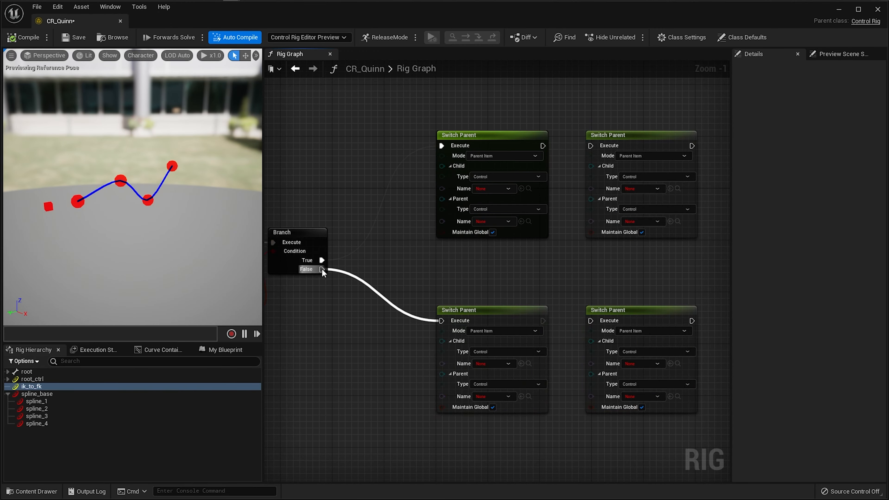
Chain the execution of the lower Switch Parent nodes and set their Mode to Default Parent.
{"action": "left_click_drag", "start_coordinate": [522, 244], "coordinate": [572, 245]}
{"action": "right_click_drag", "start_coordinate": [601, 217], "coordinate": [435, 219]}
{"action": "left_click_drag", "start_coordinate": [505, 248], "coordinate": [588, 248]}
{"action": "left_click", "coordinate": [437, 250]}
{"action": "left_click", "coordinate": [432, 264]}
{"action": "left_click", "coordinate": [584, 251]}
{"action": "left_click", "coordinate": [582, 265]}
Set the first Switch Parent node of the True row to child spline_2 and parent spline_1.
{"action": "right_click_drag", "start_coordinate": [658, 217], "coordinate": [505, 206]}
{"action": "right_click_drag", "start_coordinate": [382, 188], "coordinate": [603, 302]}
{"action": "right_click_drag", "start_coordinate": [435, 386], "coordinate": [407, 363]}
{"action": "left_click", "coordinate": [53, 410]}
{"action": "left_click", "coordinate": [499, 190]}
{"action": "left_click", "coordinate": [49, 402]}
{"action": "left_click", "coordinate": [499, 223]}
Set the second Switch Parent node of the True row to child spline_3 and parent spline_2.
{"action": "right_click_drag", "start_coordinate": [546, 242], "coordinate": [371, 285]}
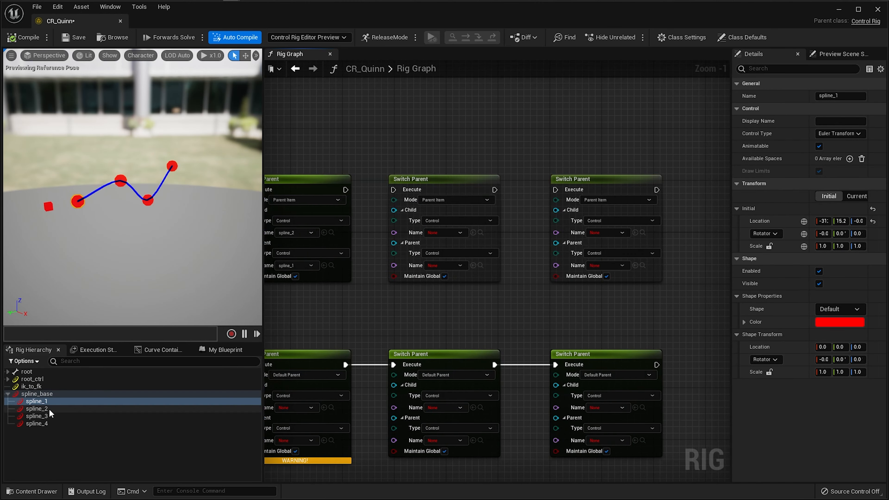
{"action": "left_click", "coordinate": [50, 415]}
{"action": "left_click", "coordinate": [474, 233]}
{"action": "left_click", "coordinate": [53, 409]}
{"action": "left_click", "coordinate": [473, 265]}
Set the third Switch Parent node of the True row to child spline_4 and parent spline_3.
{"action": "right_click_drag", "start_coordinate": [510, 276], "coordinate": [360, 288]}
{"action": "left_click", "coordinate": [56, 424]}
{"action": "left_click", "coordinate": [75, 416]}
{"action": "left_click", "coordinate": [485, 278]}
Connect the execution of the three upper Switch Parent nodes into one chain.
{"action": "right_click_drag", "start_coordinate": [518, 259], "coordinate": [666, 250]}
{"action": "left_click_drag", "start_coordinate": [494, 193], "coordinate": [554, 193]}
{"action": "left_click_drag", "start_coordinate": [345, 193], "coordinate": [393, 193]}
Assign spline_1, spline_2 and spline_3 as the children of the successive Default Parent nodes in the lower row.
{"action": "right_click_drag", "start_coordinate": [292, 207], "coordinate": [530, 196]}
{"action": "right_click_drag", "start_coordinate": [546, 378], "coordinate": [442, 262]}
{"action": "left_click", "coordinate": [66, 401]}
{"action": "left_click", "coordinate": [457, 284]}
{"action": "right_click_drag", "start_coordinate": [497, 277], "coordinate": [322, 290]}
{"action": "left_click", "coordinate": [46, 410]}
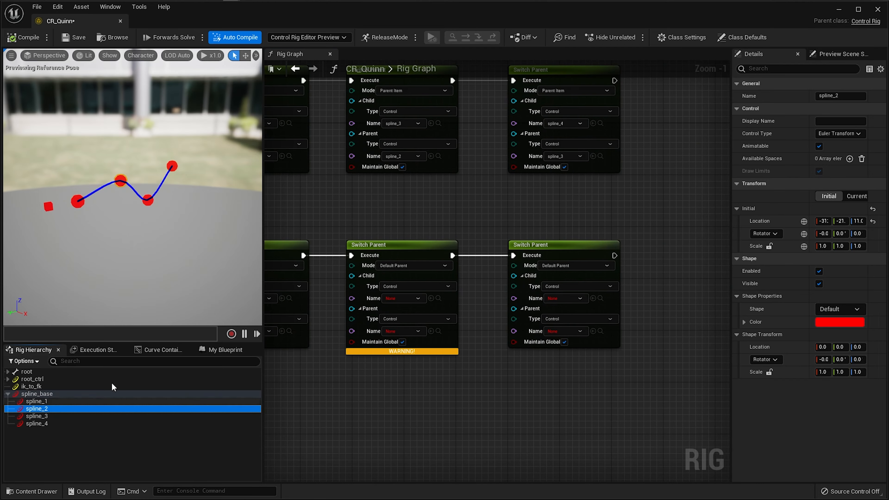
{"action": "left_click", "coordinate": [431, 297]}
{"action": "left_click", "coordinate": [53, 416]}
{"action": "right_click_drag", "start_coordinate": [574, 298], "coordinate": [456, 305]}
{"action": "left_click", "coordinate": [475, 306]}
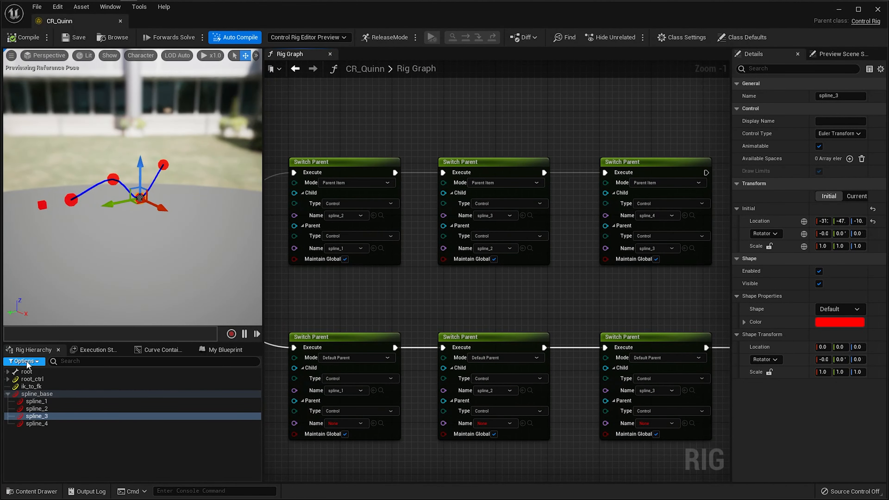
Adjust the rig hierarchy's display options and switch on the ik_to_fk control.
{"action": "left_click", "coordinate": [26, 362]}
{"action": "left_click", "coordinate": [52, 406]}
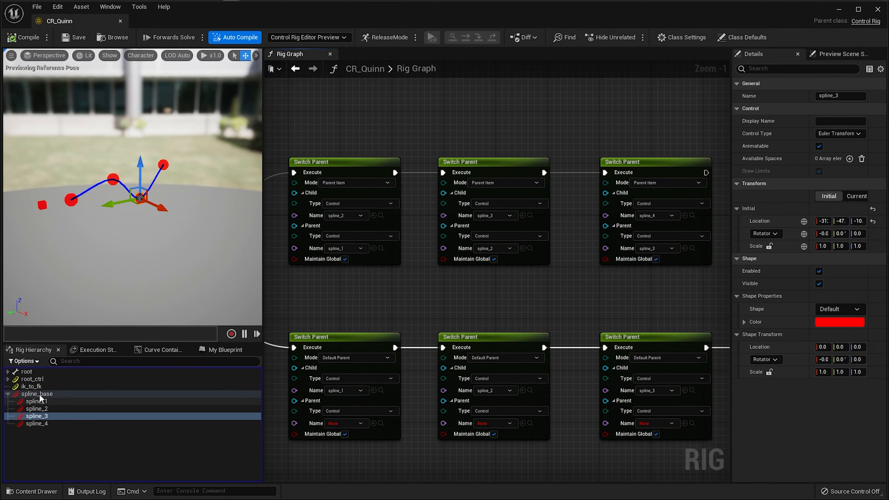
{"action": "left_click", "coordinate": [41, 387]}
Rotate the spline_3 control by 30 degrees, rotate spline_2 in the viewport, and toggle the ik_to_fk control's value.
{"action": "left_click", "coordinate": [140, 197]}
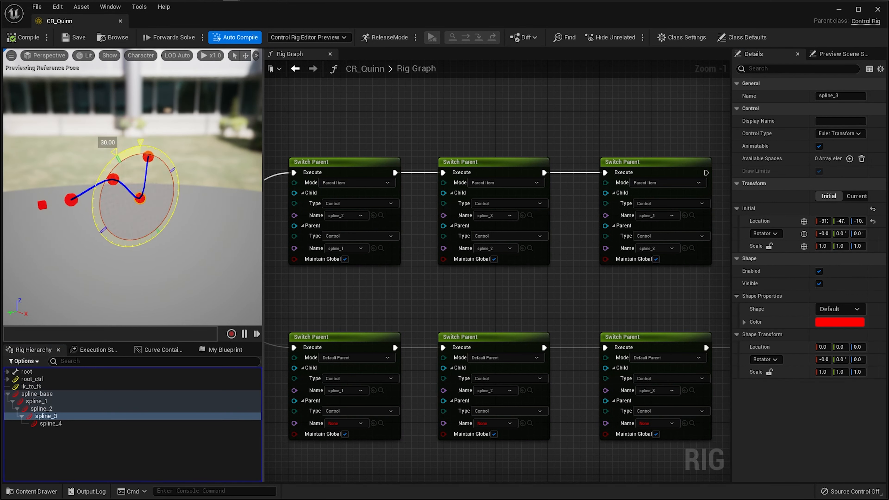
{"action": "left_click", "coordinate": [112, 180]}
{"action": "left_click_drag", "start_coordinate": [79, 149], "coordinate": [81, 166]}
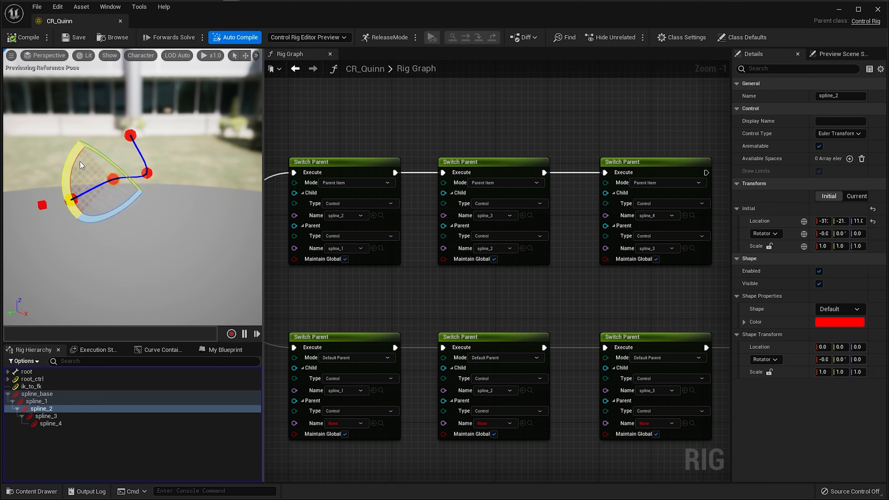
{"action": "left_click", "coordinate": [42, 388]}
{"action": "left_click", "coordinate": [820, 210]}
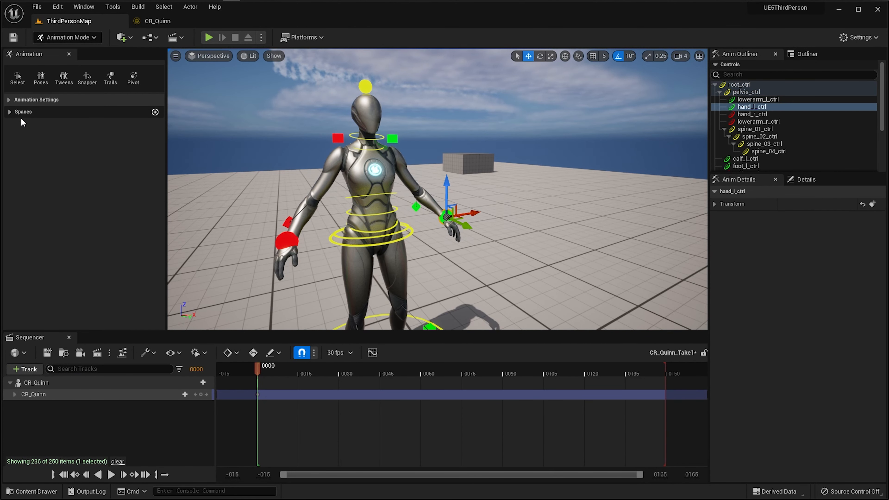
In the ThirdPersonMap animation mode, reveal the Spaces settings and raise hand_r_ctrl beside the character's head.
{"action": "left_click", "coordinate": [20, 114]}
{"action": "left_click", "coordinate": [385, 231]}
{"action": "left_click", "coordinate": [385, 244]}
{"action": "left_click_drag", "start_coordinate": [373, 208], "coordinate": [390, 246]}
{"action": "left_click", "coordinate": [447, 215]}
{"action": "left_click", "coordinate": [372, 254]}
{"action": "left_click", "coordinate": [308, 258]}
{"action": "left_click_drag", "start_coordinate": [308, 258], "coordinate": [325, 111]}
Add head_ctrl as a space for the hand_r_ctrl control.
{"action": "left_click", "coordinate": [155, 113]}
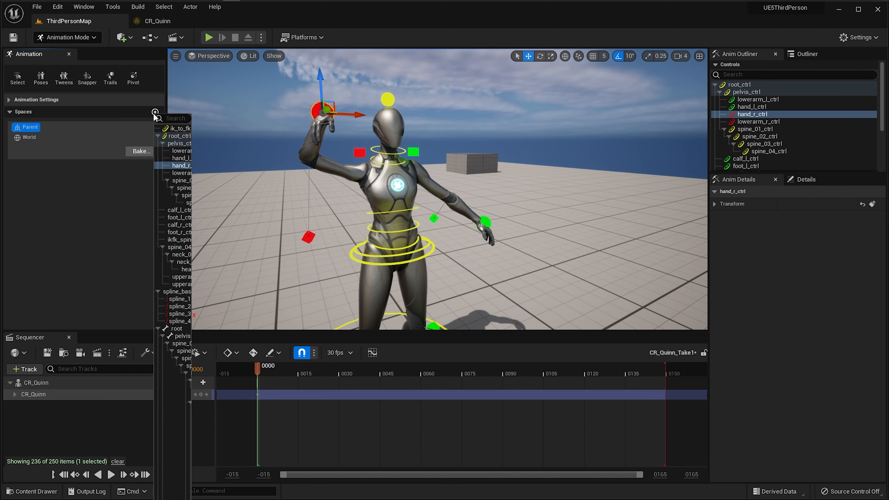
{"action": "type", "text": "head"}
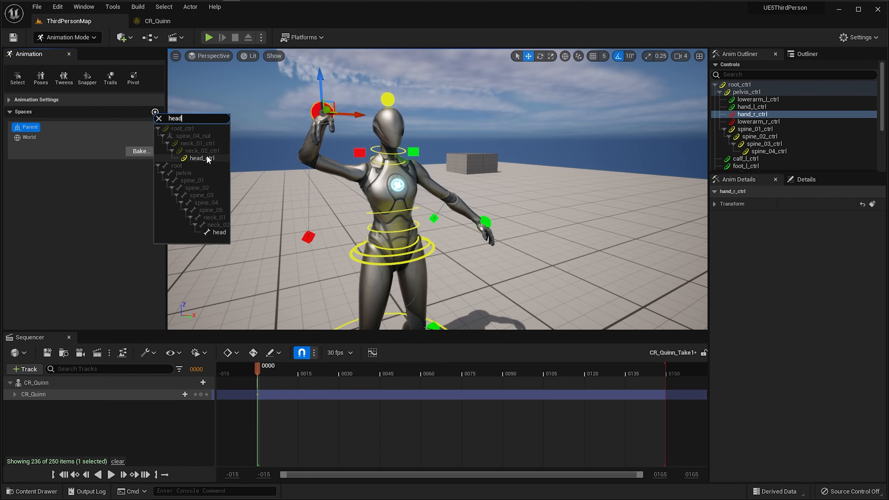
{"action": "left_click", "coordinate": [204, 157]}
Rotate neck_02_ctrl and move head_ctrl in the viewport to test the right hand's space.
{"action": "left_click", "coordinate": [388, 100]}
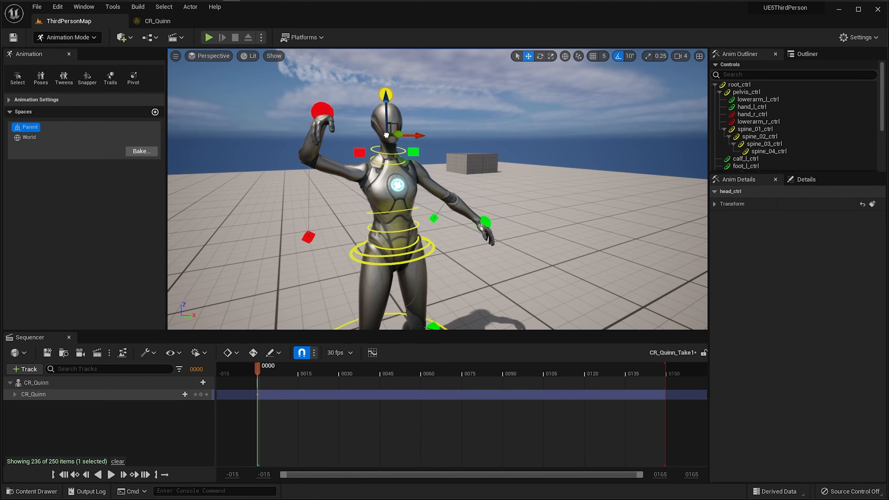
{"action": "key", "text": "e"}
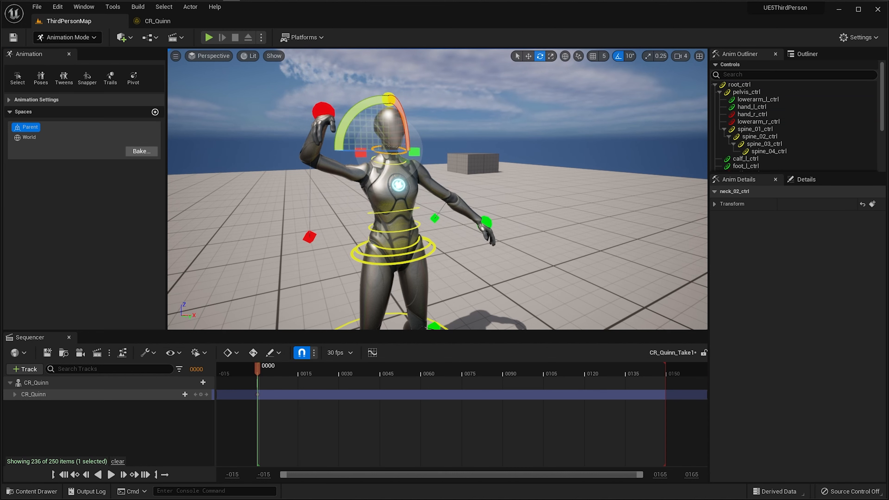
{"action": "left_click", "coordinate": [322, 111]}
{"action": "left_click", "coordinate": [392, 98]}
{"action": "key", "text": "w"}
{"action": "left_click_drag", "start_coordinate": [401, 130], "coordinate": [405, 126]}
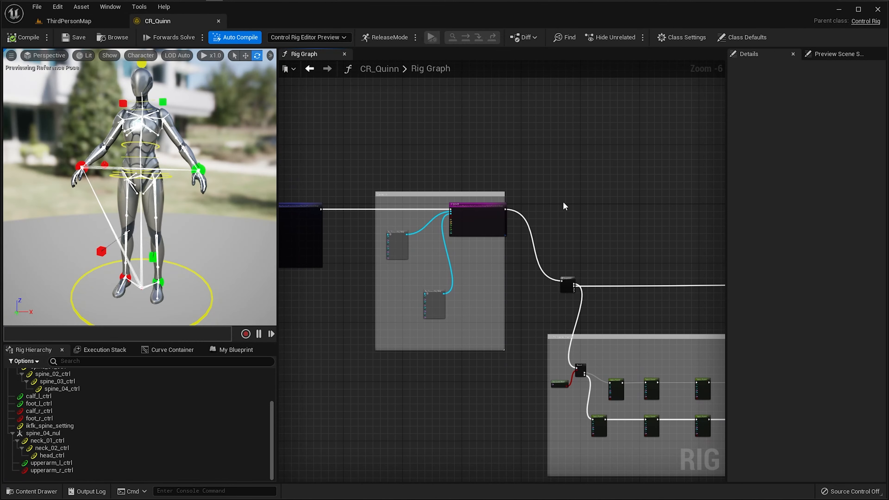
Switch CR_Quinn to DebugMode and add a breakpoint to the Sequence node.
{"action": "left_click", "coordinate": [388, 38]}
{"action": "right_click_drag", "start_coordinate": [586, 227], "coordinate": [507, 155]}
{"action": "scroll", "coordinate": [506, 190], "scroll_direction": "up", "scroll_amount": 2}
{"action": "scroll", "coordinate": [505, 190], "scroll_direction": "up", "scroll_amount": 3}
{"action": "left_click", "coordinate": [442, 238]}
{"action": "right_click", "coordinate": [442, 238]}
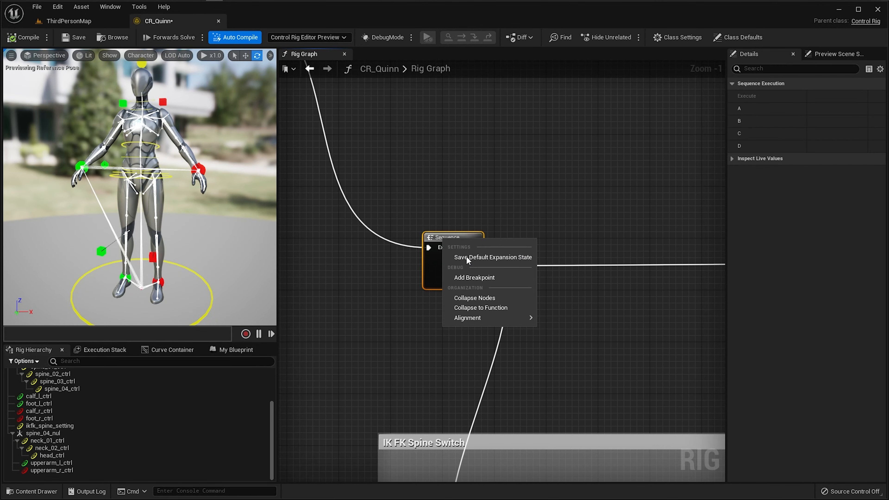
{"action": "left_click", "coordinate": [471, 279]}
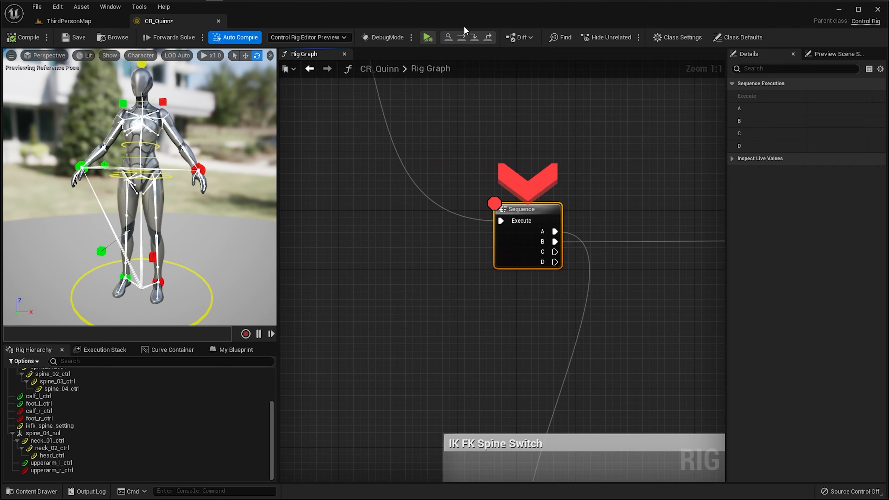
Step over the nodes from the Sequence breakpoint through the IK FK Spine Switch, step out, and return to ReleaseMode.
{"action": "left_click", "coordinate": [462, 38]}
{"action": "left_click", "coordinate": [462, 38]}
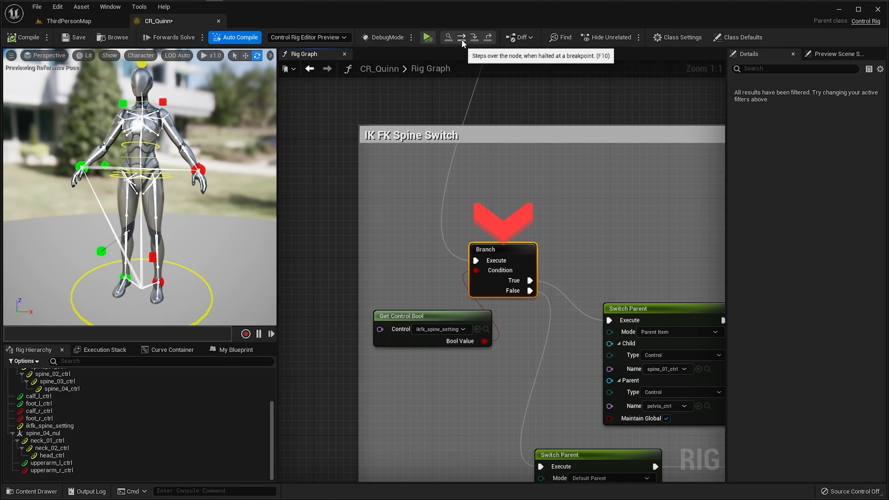
{"action": "left_click", "coordinate": [462, 38]}
{"action": "left_click", "coordinate": [462, 38]}
{"action": "left_click", "coordinate": [462, 38]}
{"action": "left_click", "coordinate": [462, 38]}
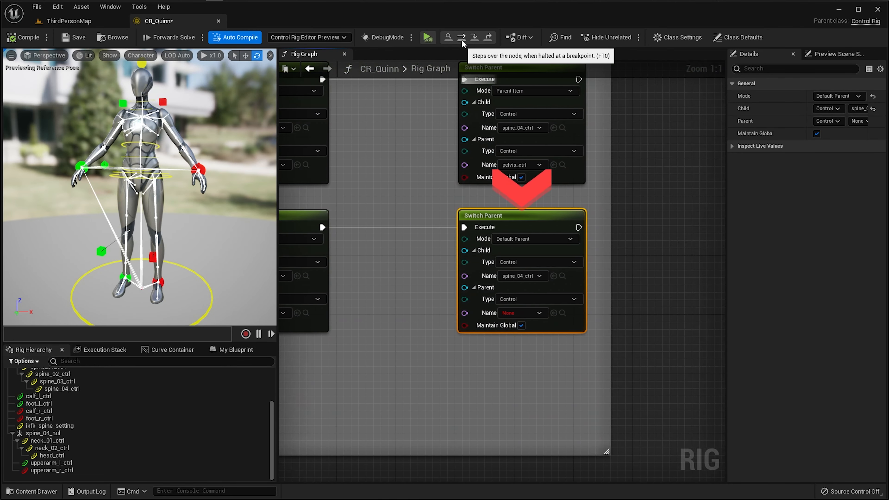
{"action": "left_click", "coordinate": [486, 37]}
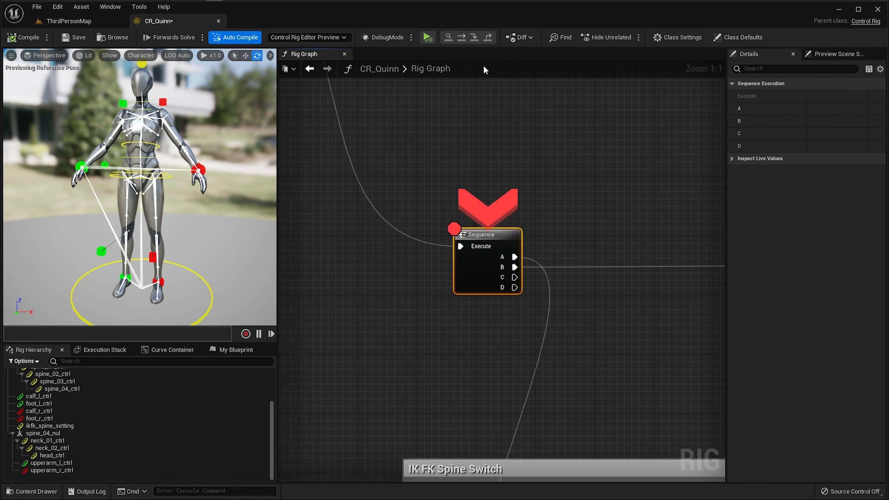
{"action": "left_click", "coordinate": [392, 37]}
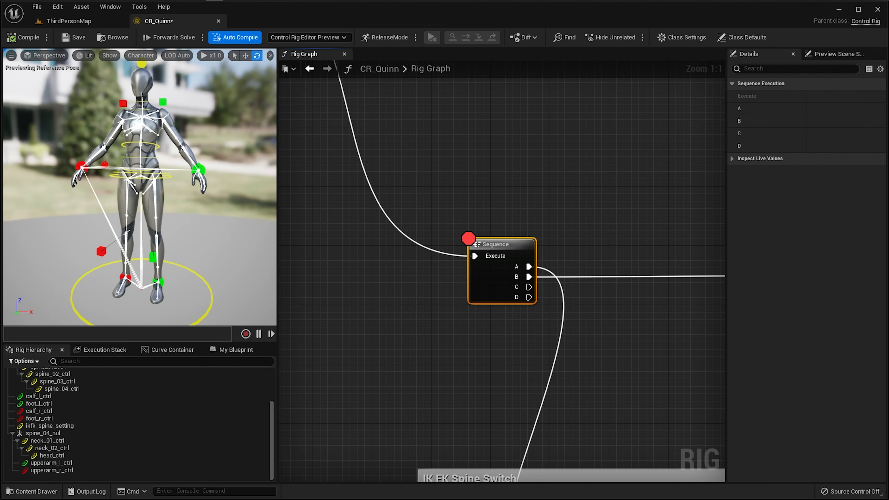
Turn on Enable Profiling in the VMRuntime Settings of the class settings.
{"action": "left_click", "coordinate": [682, 37]}
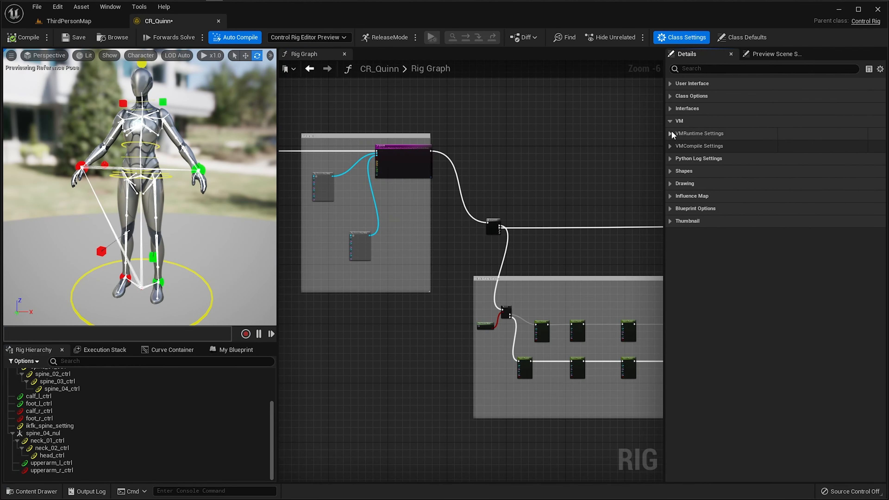
{"action": "left_click", "coordinate": [671, 134]}
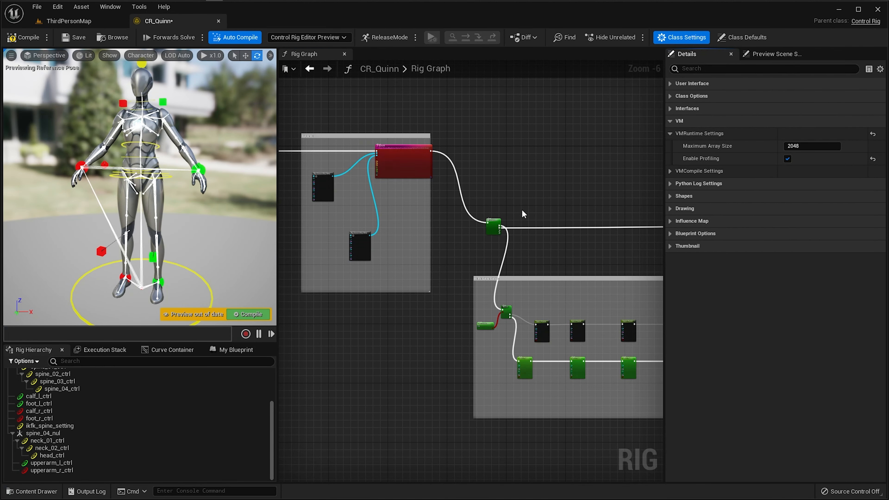
Examine the profiling times and heat colors on the IKTwoBone, SplineIK and Switch Parent nodes in the Rig Graph.
{"action": "right_click_drag", "start_coordinate": [493, 178], "coordinate": [846, 253]}
{"action": "scroll", "coordinate": [425, 221], "scroll_direction": "up", "scroll_amount": 3}
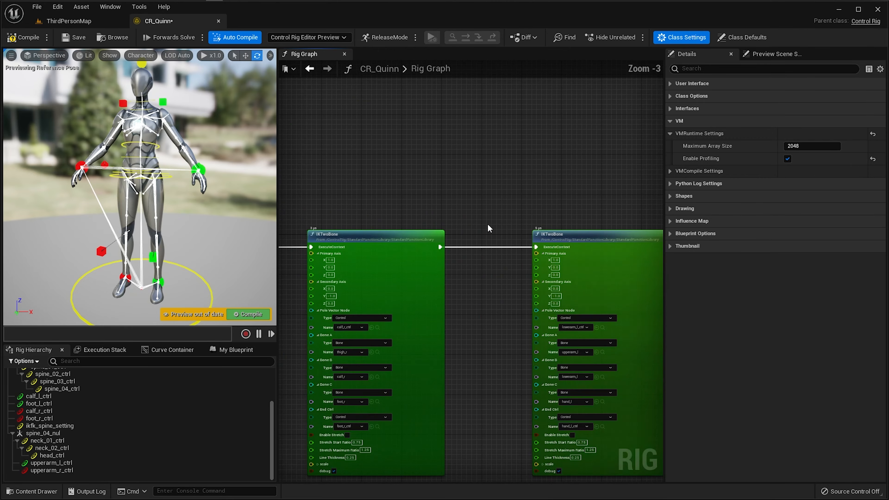
{"action": "right_click_drag", "start_coordinate": [488, 225], "coordinate": [3, 141]}
{"action": "right_click_drag", "start_coordinate": [558, 151], "coordinate": [356, 148]}
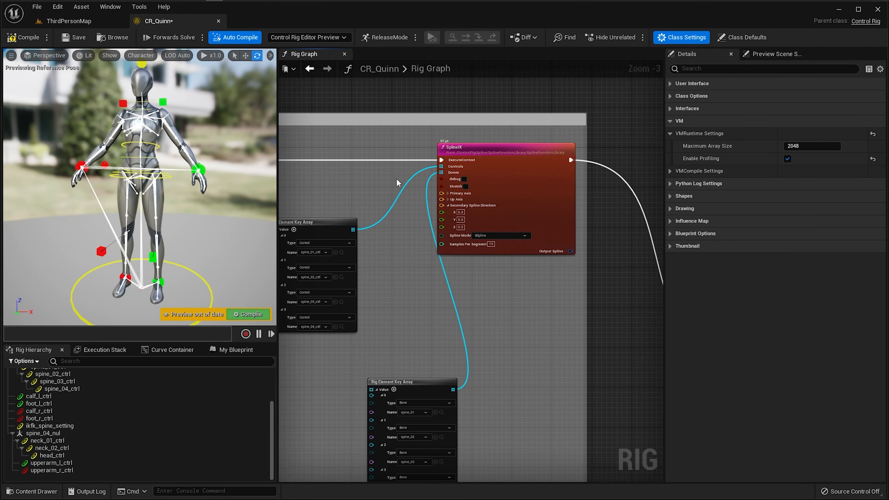
{"action": "scroll", "coordinate": [518, 279], "scroll_direction": "down", "scroll_amount": 2}
{"action": "right_click_drag", "start_coordinate": [576, 310], "coordinate": [251, 67]}
{"action": "right_click_drag", "start_coordinate": [541, 157], "coordinate": [114, 2]}
{"action": "right_click_drag", "start_coordinate": [659, 110], "coordinate": [493, 206]}
{"action": "right_click_drag", "start_coordinate": [464, 296], "coordinate": [77, 196]}
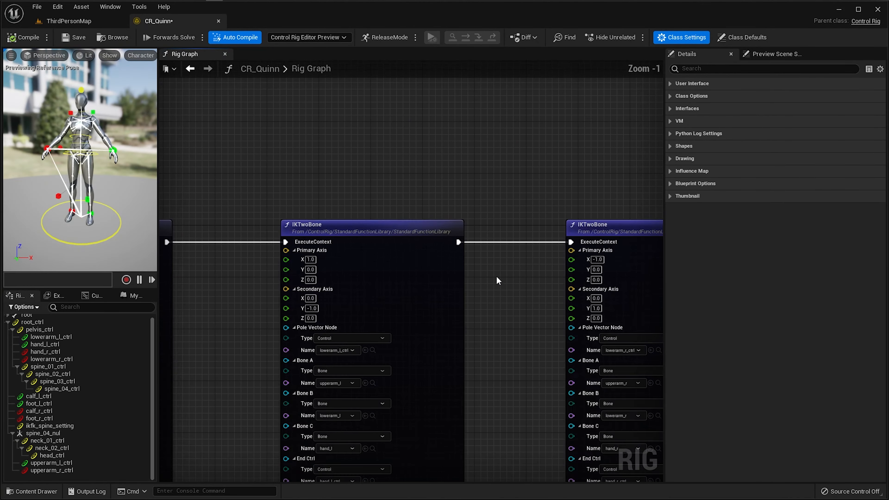
{"action": "scroll", "coordinate": [496, 277], "scroll_direction": "down", "scroll_amount": 9}
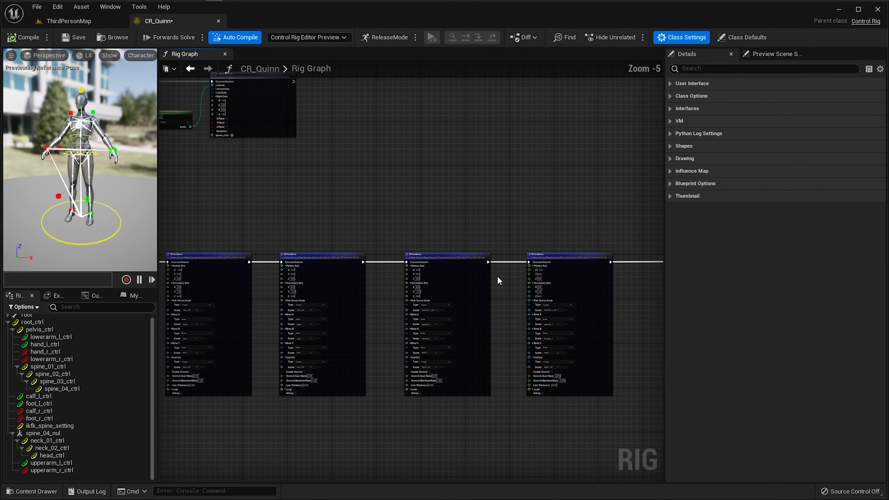
{"action": "scroll", "coordinate": [500, 282], "scroll_direction": "down", "scroll_amount": 4}
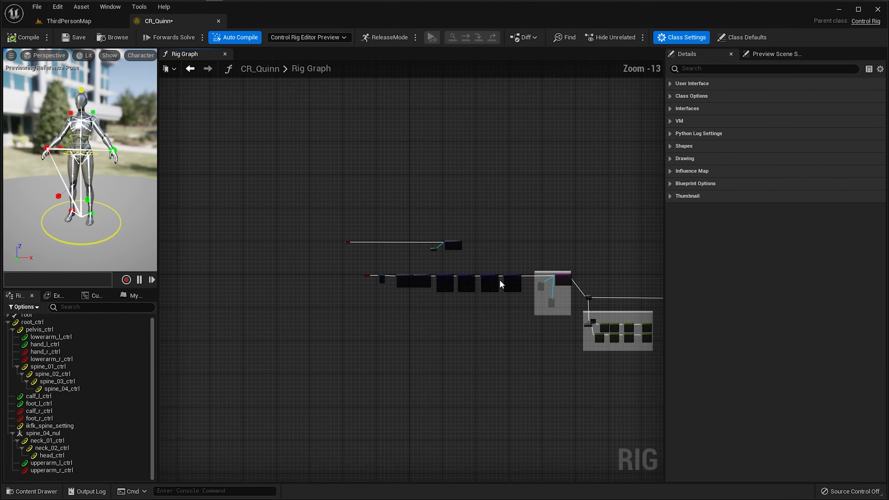
{"action": "right_click_drag", "start_coordinate": [511, 284], "coordinate": [505, 324]}
{"action": "scroll", "coordinate": [456, 310], "scroll_direction": "up", "scroll_amount": 8}
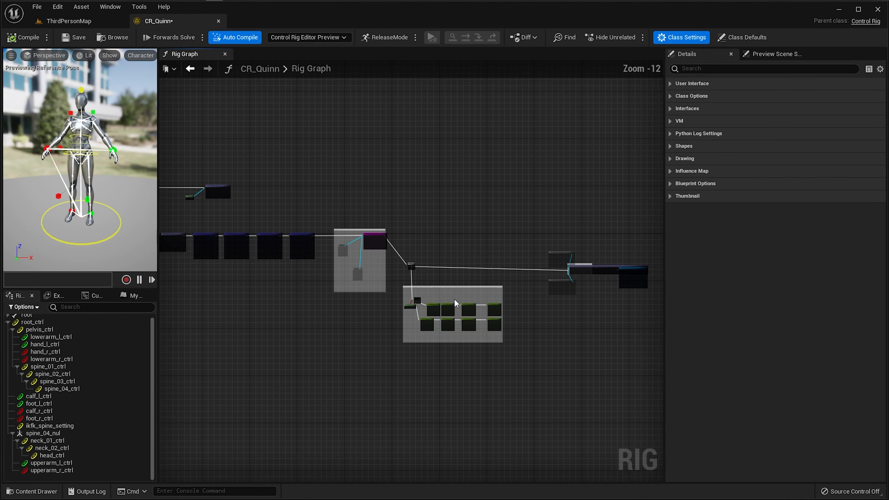
{"action": "scroll", "coordinate": [498, 301], "scroll_direction": "up", "scroll_amount": 5}
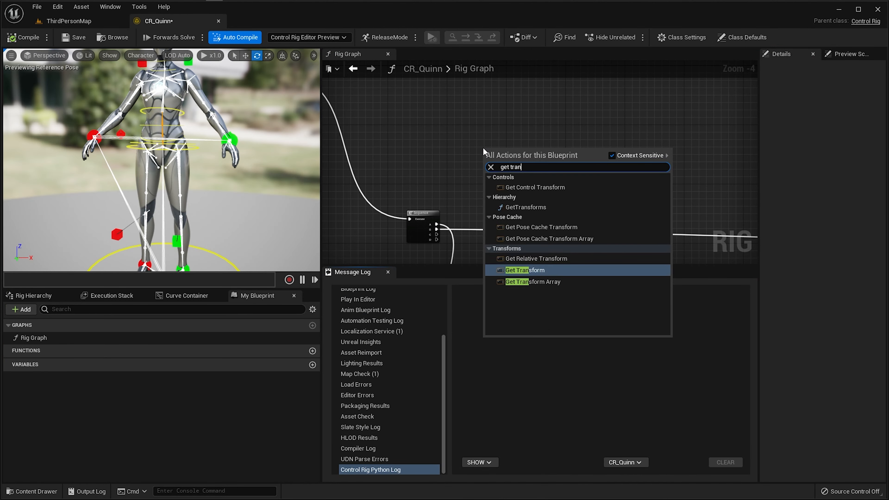
Add a Get Transform node and a Set Transform node to the Rig Graph with the Control Rig Python Log open.
{"action": "key", "text": "Return"}
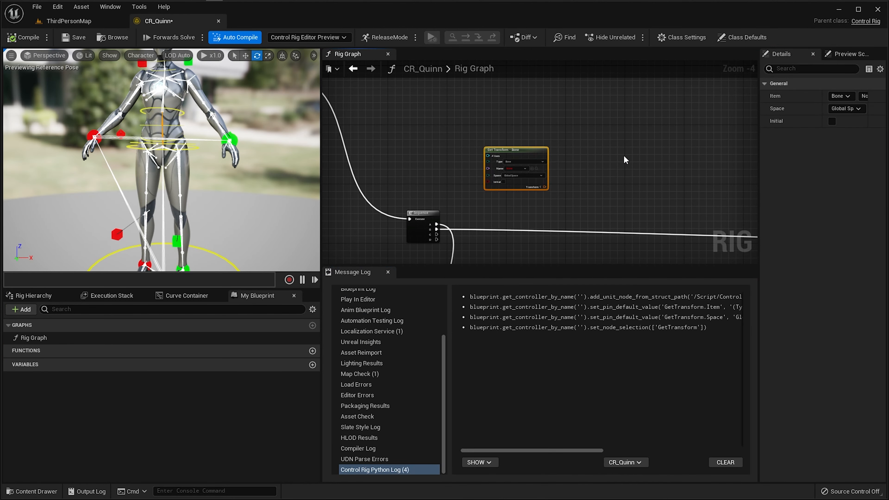
{"action": "right_click_drag", "start_coordinate": [598, 147], "coordinate": [529, 144]}
{"action": "right_click", "coordinate": [530, 143]}
{"action": "type", "text": "set tran"}
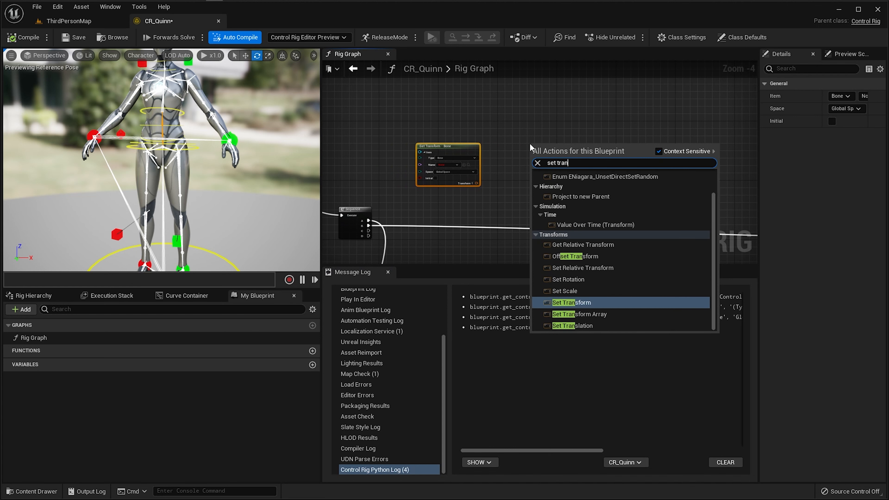
{"action": "key", "text": "Return"}
{"action": "right_click_drag", "start_coordinate": [635, 170], "coordinate": [561, 182]}
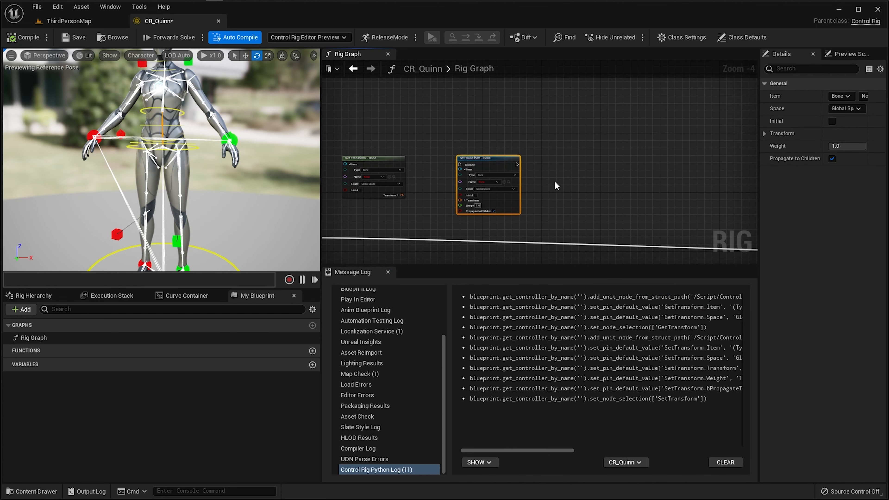
Search the Rig Graph's available nodes for "switc" beside the Set Transform node.
{"action": "scroll", "coordinate": [563, 186], "scroll_direction": "up", "scroll_amount": 1}
{"action": "right_click", "coordinate": [582, 169]}
{"action": "type", "text": "switc"}
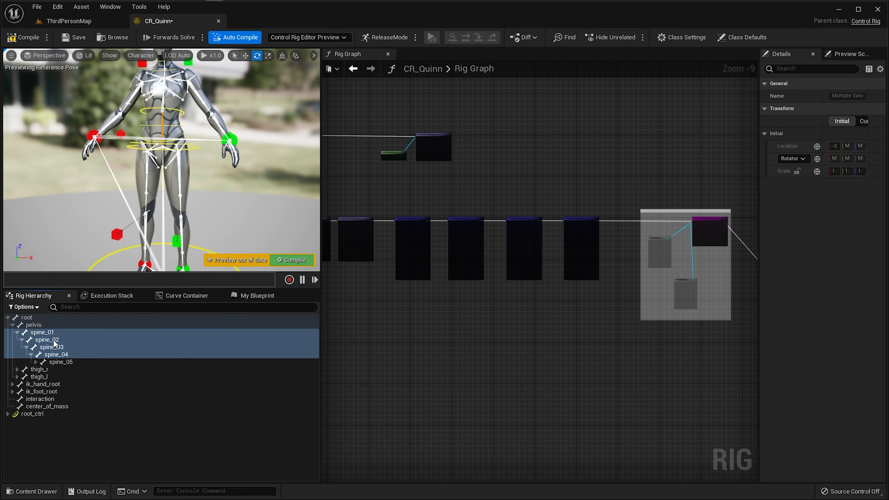
Add controls for the selected spine_01 to spine_04 bones with the List output format and the suffix _ctrl.
{"action": "right_click", "coordinate": [54, 338]}
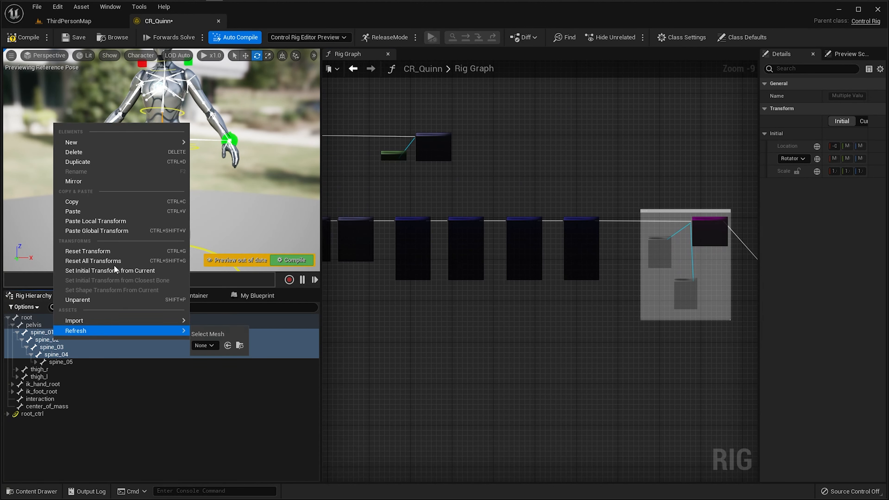
{"action": "mouse_move", "coordinate": [93, 142]}
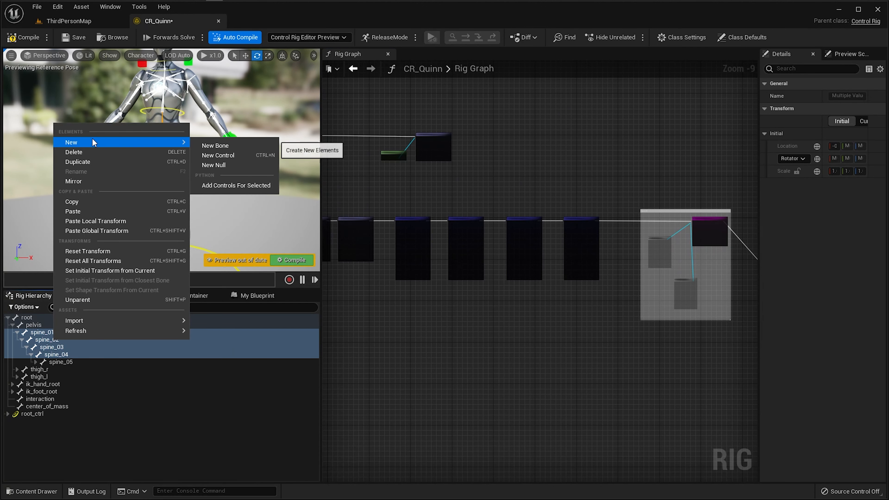
{"action": "left_click", "coordinate": [238, 186]}
{"action": "left_click_drag", "start_coordinate": [868, 225], "coordinate": [419, 181]}
{"action": "left_click", "coordinate": [466, 206]}
{"action": "left_click", "coordinate": [452, 222]}
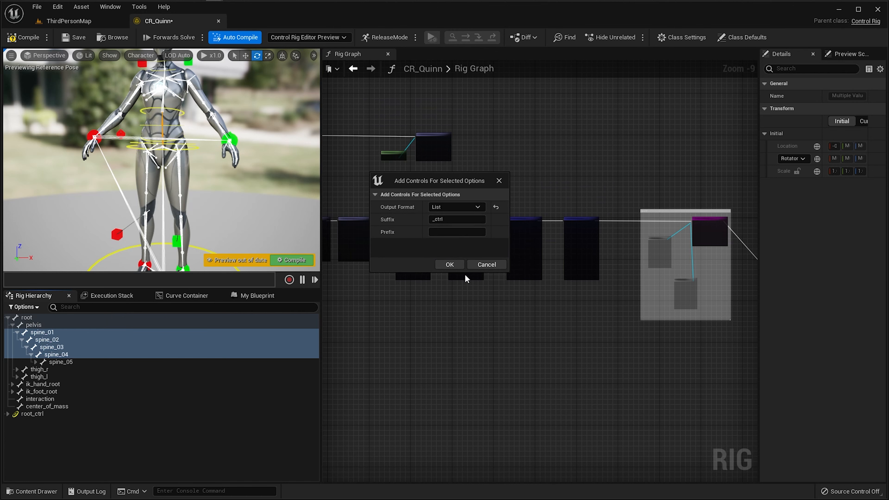
{"action": "left_click", "coordinate": [454, 265]}
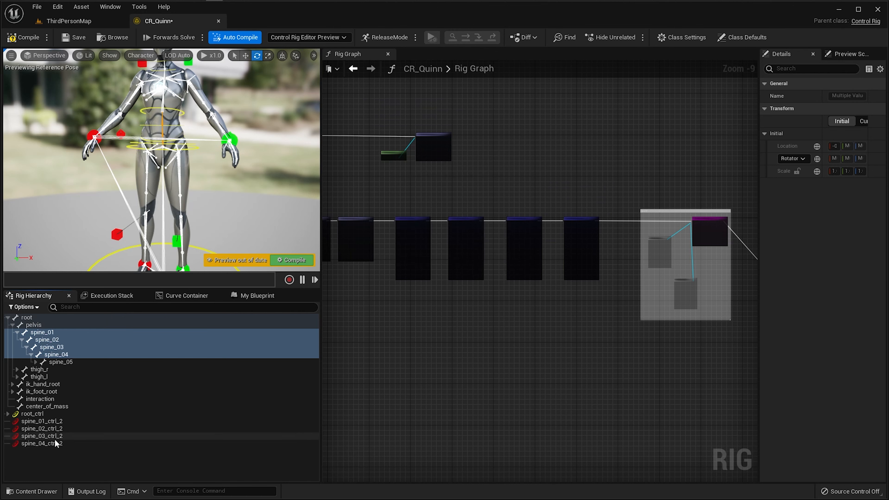
Add a null above the spine_01_ctrl_2 control in the Rig Hierarchy.
{"action": "left_click", "coordinate": [55, 422]}
{"action": "right_click", "coordinate": [55, 424]}
{"action": "mouse_move", "coordinate": [105, 206]}
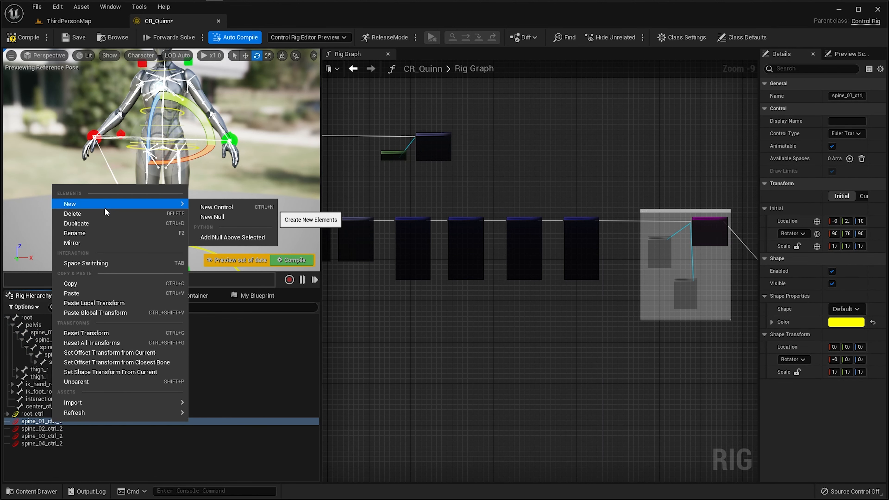
{"action": "left_click", "coordinate": [234, 237]}
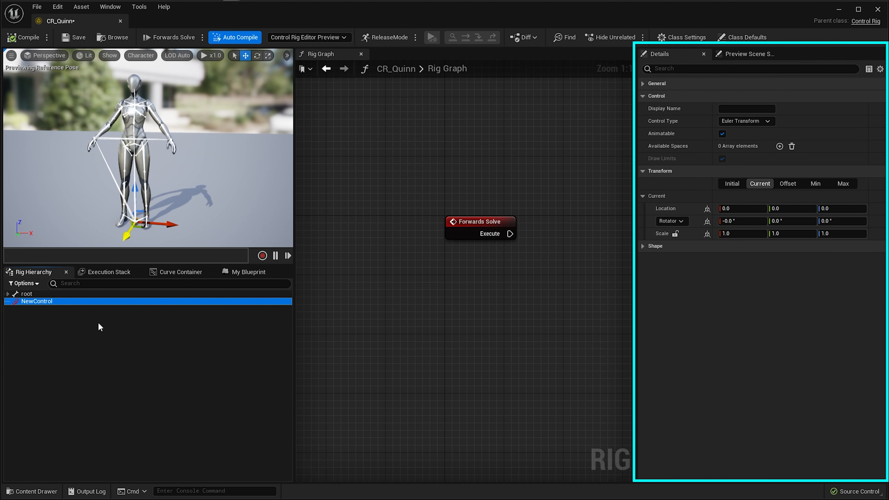
Move root_ctrl in the viewport and switch to the rotate tool.
{"action": "key", "text": "ctrl+period"}
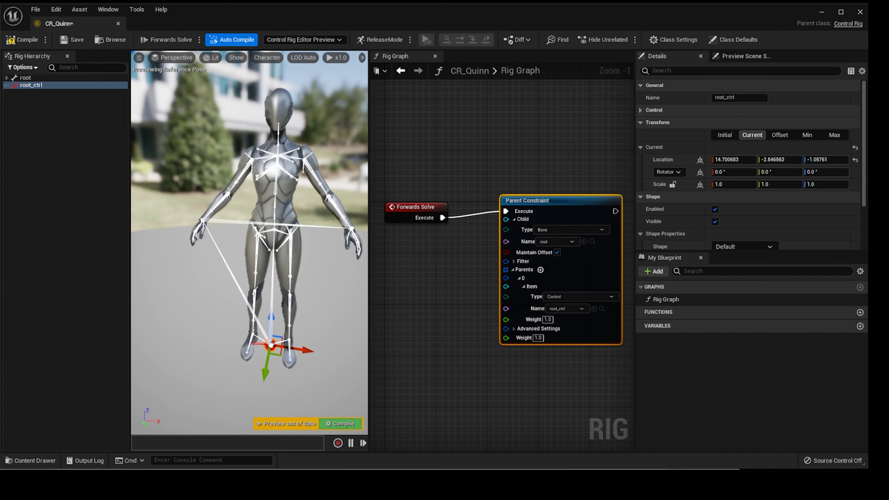
{"action": "left_click_drag", "start_coordinate": [263, 332], "coordinate": [254, 351]}
{"action": "key", "text": "e"}
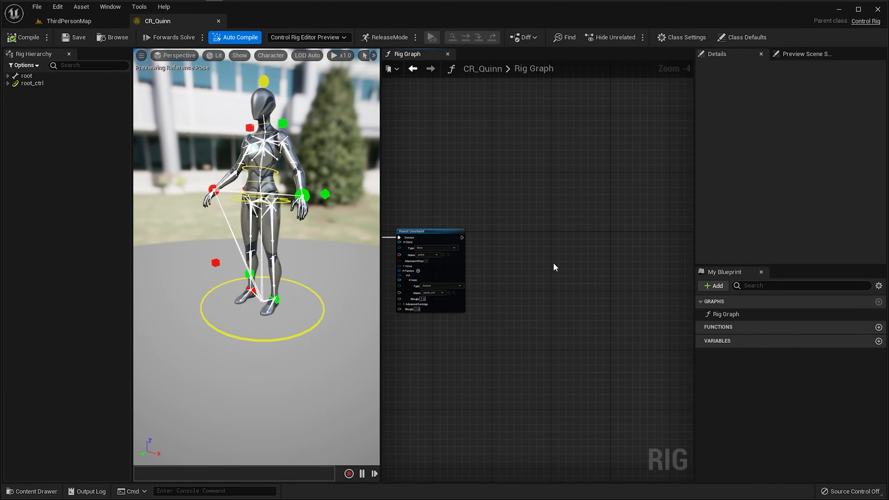
Find the IKTwoBone standard function, add it to the Rig Graph and connect the Parent Constraint's execution output to it.
{"action": "right_click", "coordinate": [553, 265]}
{"action": "type", "text": "standard"}
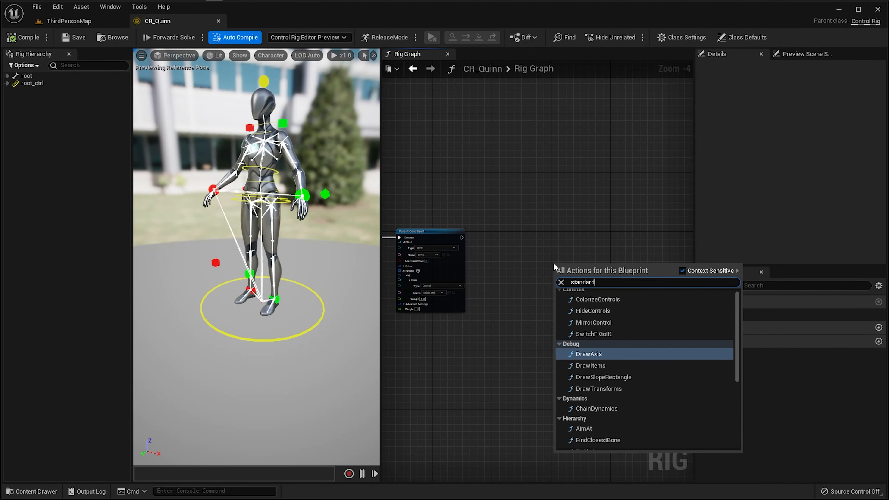
{"action": "type", "text": " Function"}
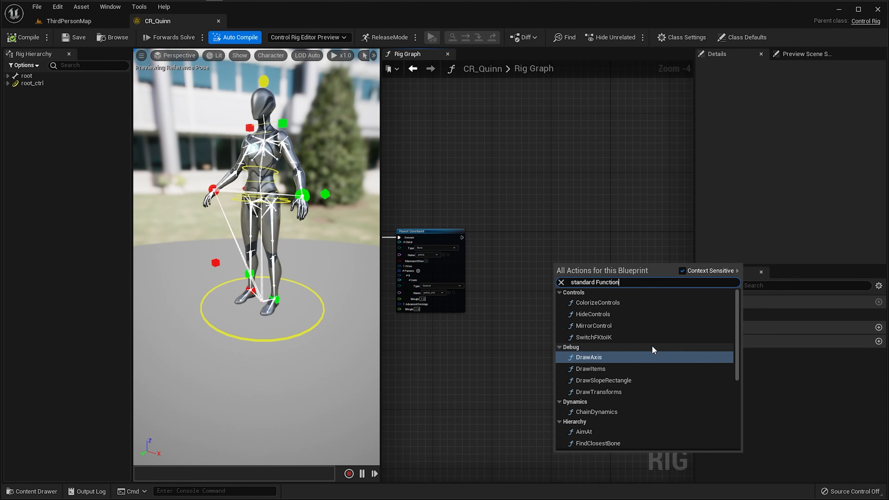
{"action": "scroll", "coordinate": [640, 342], "scroll_direction": "down", "scroll_amount": 3}
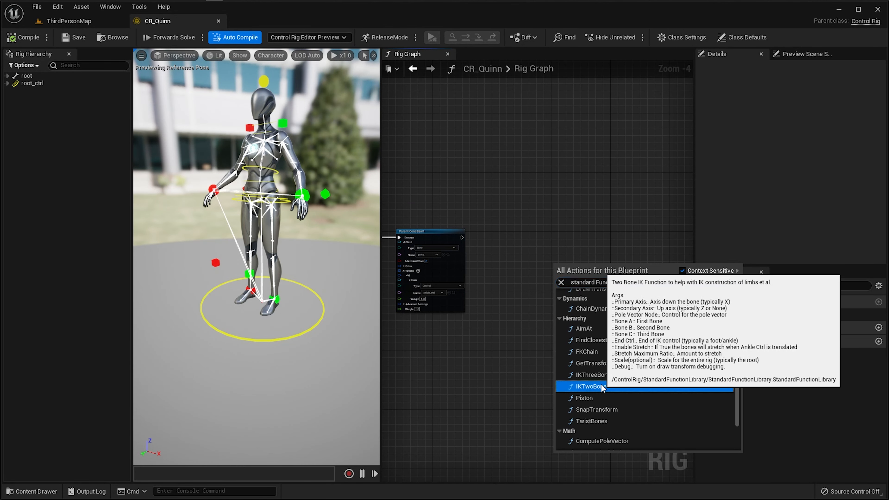
{"action": "left_click", "coordinate": [601, 386]}
{"action": "left_click_drag", "start_coordinate": [596, 262], "coordinate": [566, 228]}
{"action": "scroll", "coordinate": [492, 243], "scroll_direction": "up", "scroll_amount": 1}
{"action": "left_click_drag", "start_coordinate": [453, 235], "coordinate": [546, 240]}
Assign foot_l_ctrl as the IKTwoBone node's End Ctrl and calf_l_ctrl as its Pole Vector Node.
{"action": "right_click_drag", "start_coordinate": [532, 260], "coordinate": [486, 209]}
{"action": "scroll", "coordinate": [317, 317], "scroll_direction": "up", "scroll_amount": 3}
{"action": "left_click", "coordinate": [283, 315]}
{"action": "left_click", "coordinate": [557, 370]}
{"action": "scroll", "coordinate": [546, 353], "scroll_direction": "up", "scroll_amount": 2}
{"action": "left_click", "coordinate": [245, 283]}
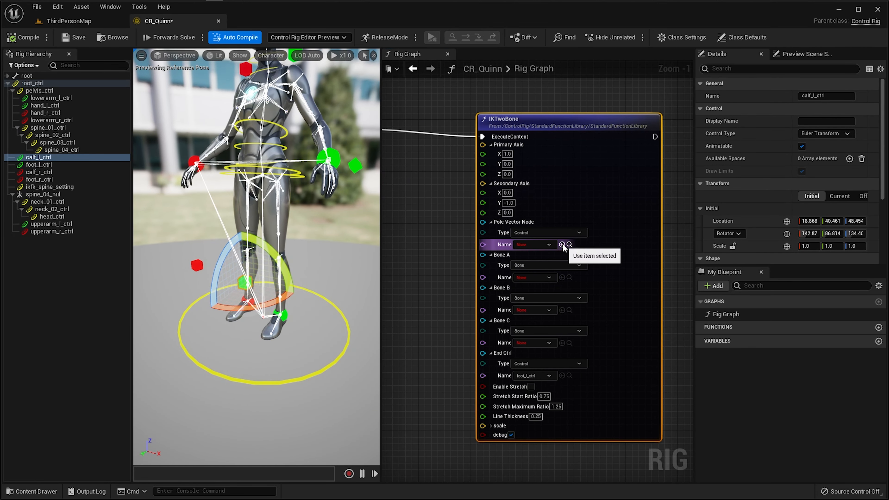
{"action": "left_click", "coordinate": [562, 245]}
Assign thigh_l, calf_l and foot_l as Bone A, Bone B and Bone C of the IKTwoBone node.
{"action": "left_click_drag", "start_coordinate": [301, 206], "coordinate": [288, 214], "text": "alt"}
{"action": "left_click", "coordinate": [279, 210]}
{"action": "left_click", "coordinate": [40, 136]}
{"action": "left_click", "coordinate": [562, 277]}
{"action": "left_click", "coordinate": [47, 143]}
{"action": "left_click", "coordinate": [562, 311]}
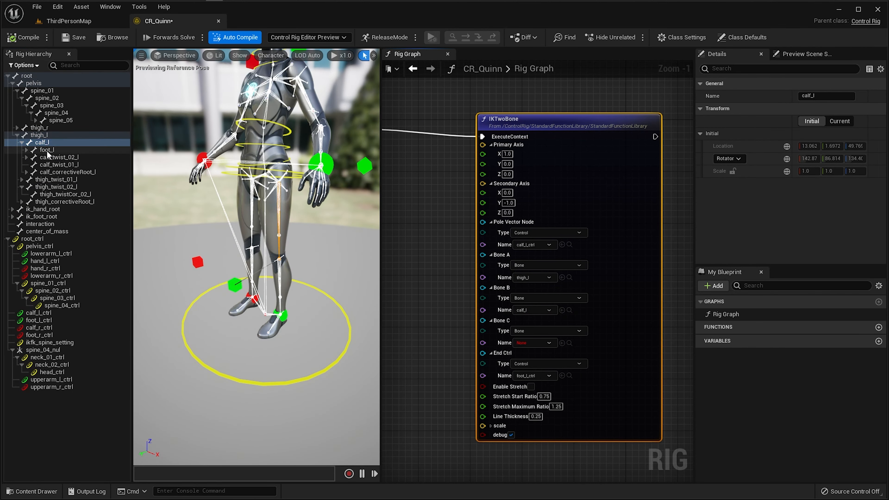
{"action": "left_click", "coordinate": [47, 149]}
{"action": "left_click", "coordinate": [562, 343]}
Set the IKTwoBone node's Primary Axis X to -1 and its Secondary Axis Y to 1.
{"action": "left_click", "coordinate": [507, 154]}
{"action": "type", "text": "-1"}
{"action": "left_click", "coordinate": [508, 203]}
{"action": "type", "text": "1"}
Test the leg IK by moving foot_l_ctrl and the calf_l_ctrl pole vector control in the viewport.
{"action": "left_click", "coordinate": [280, 315]}
{"action": "left_click_drag", "start_coordinate": [279, 315], "coordinate": [325, 277]}
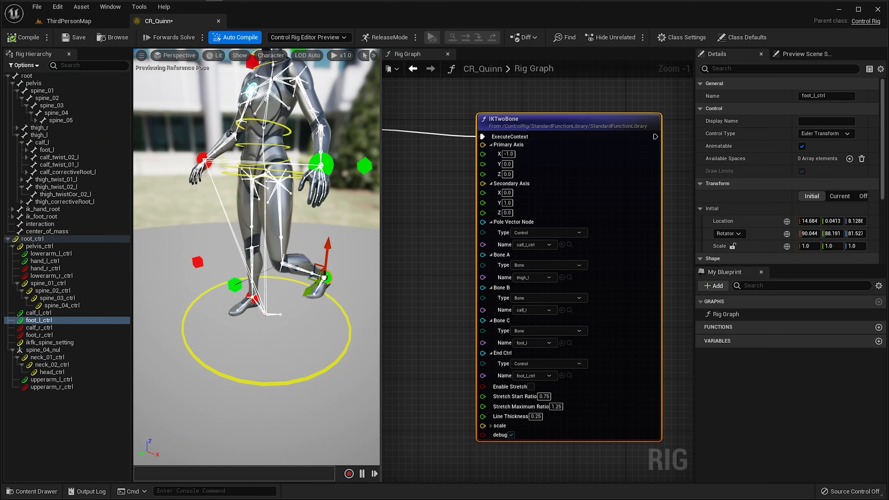
{"action": "left_click", "coordinate": [234, 285]}
{"action": "left_click_drag", "start_coordinate": [234, 285], "coordinate": [292, 295]}
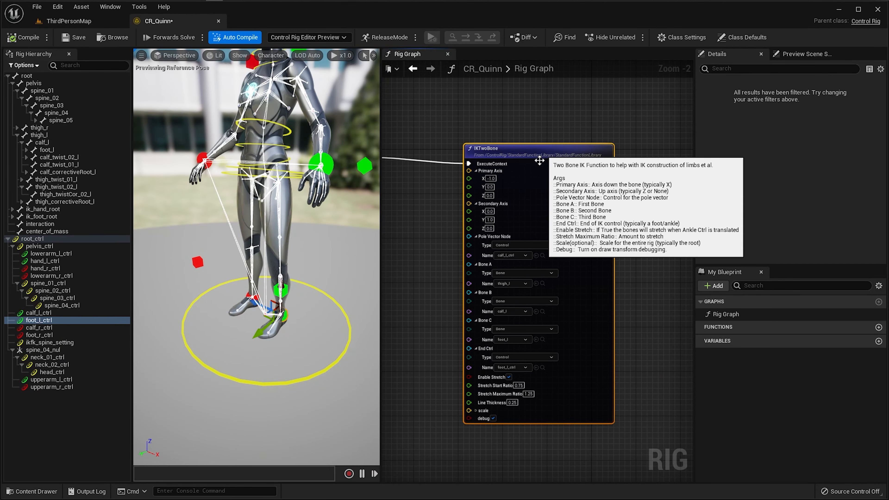
Open the IKTwoBone function in StandardFunctionLibrary and examine its graph around the Basic IK solver node.
{"action": "double_click", "coordinate": [539, 161]}
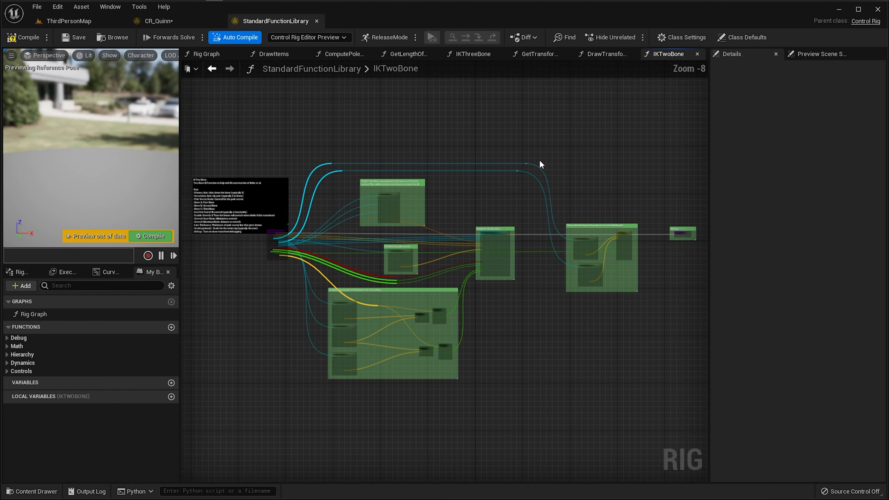
{"action": "right_click_drag", "start_coordinate": [559, 317], "coordinate": [843, 369]}
{"action": "scroll", "coordinate": [359, 230], "scroll_direction": "up", "scroll_amount": 5}
{"action": "right_click_drag", "start_coordinate": [196, 414], "coordinate": [284, 327]}
{"action": "right_click_drag", "start_coordinate": [546, 397], "coordinate": [268, 248]}
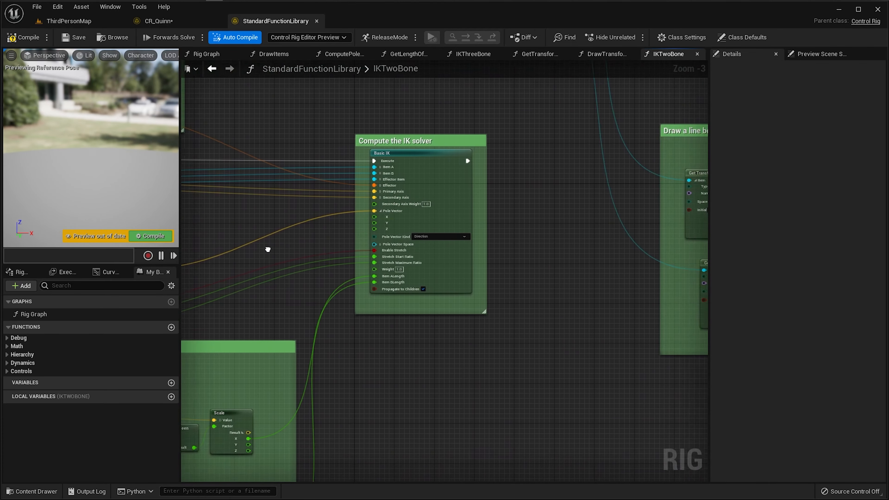
Localize the IKTwoBone function in CR_Quinn and open the local function's graph.
{"action": "right_click", "coordinate": [518, 174]}
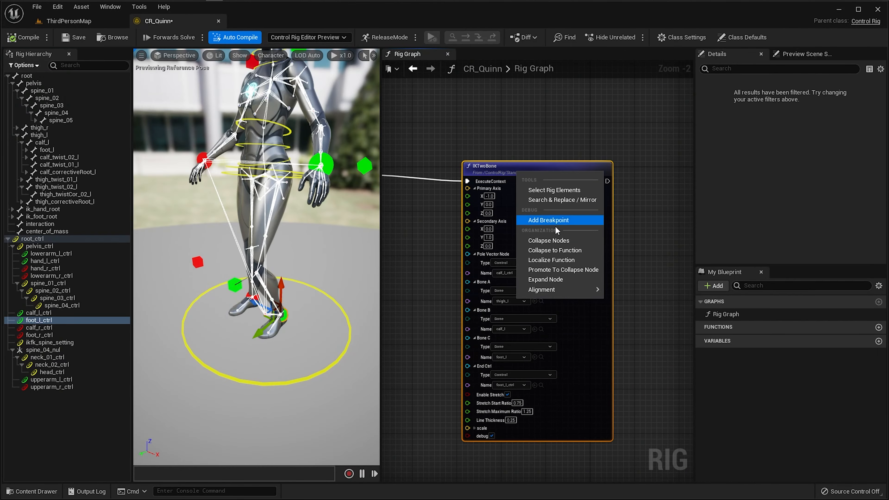
{"action": "left_click", "coordinate": [551, 260]}
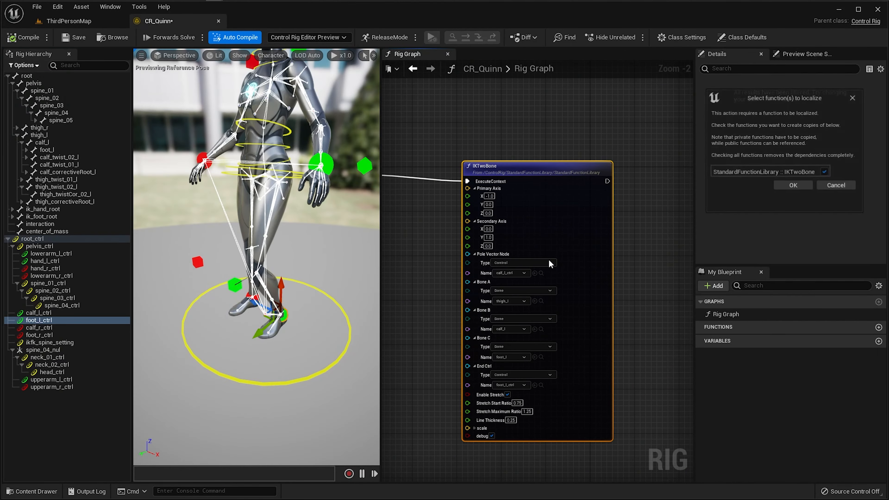
{"action": "left_click", "coordinate": [793, 186]}
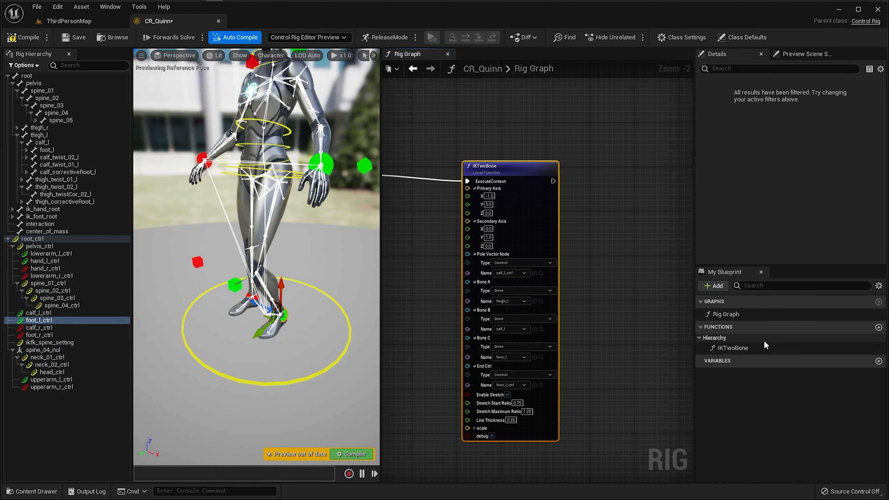
{"action": "left_click", "coordinate": [733, 347]}
{"action": "double_click", "coordinate": [471, 285]}
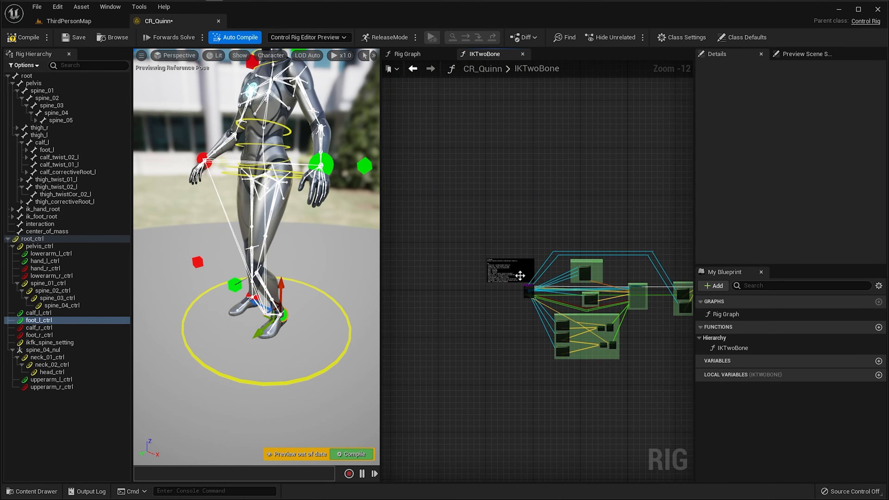